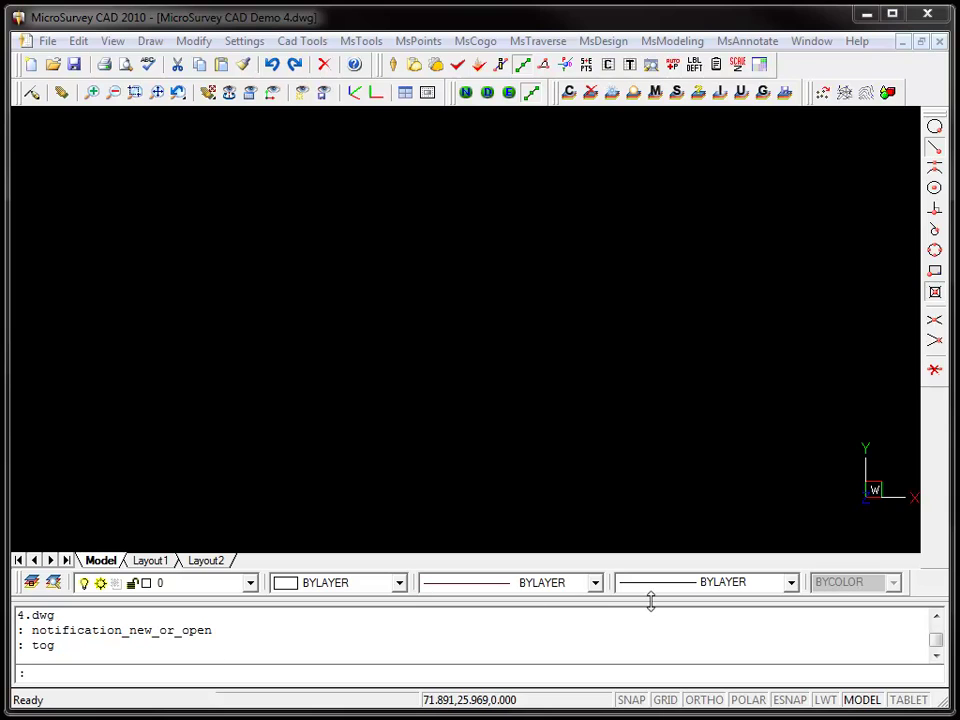
Import the HWY 97 FieldGenius project, accepting the traverse parameters and dismissing the deleted-point report
left_click(548, 42)
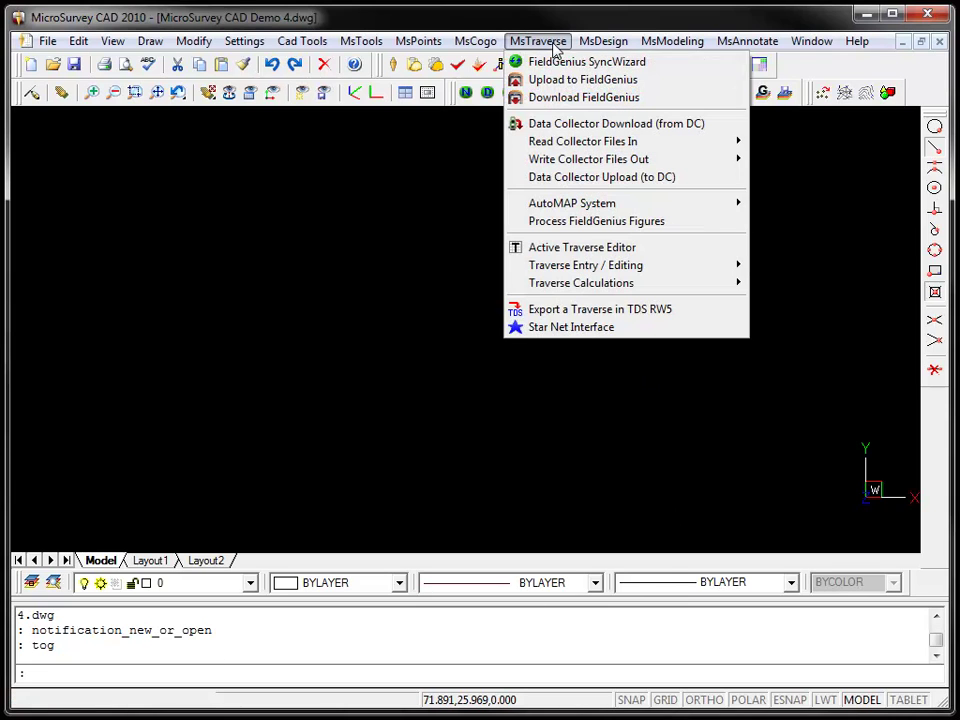
left_click(550, 64)
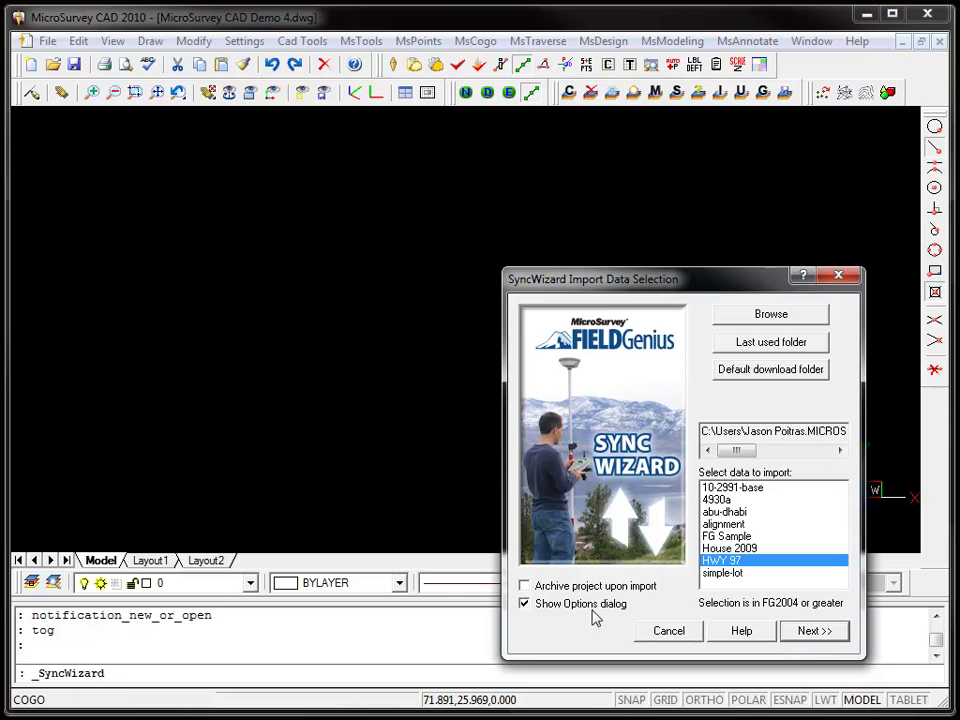
left_click(594, 606)
left_click(800, 636)
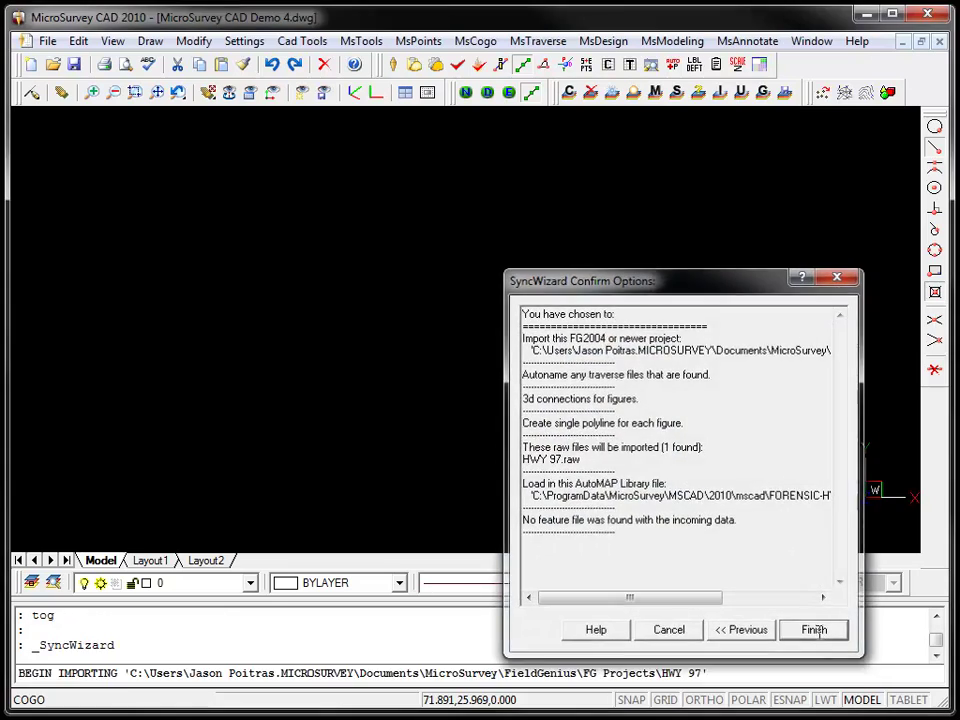
left_click(609, 568)
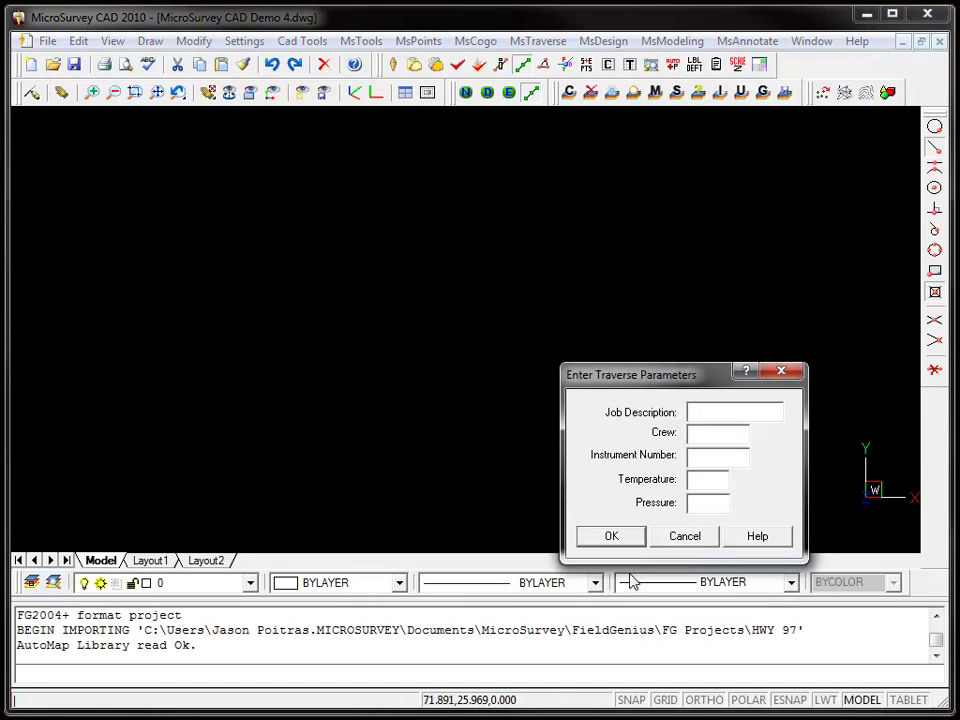
left_click(628, 543)
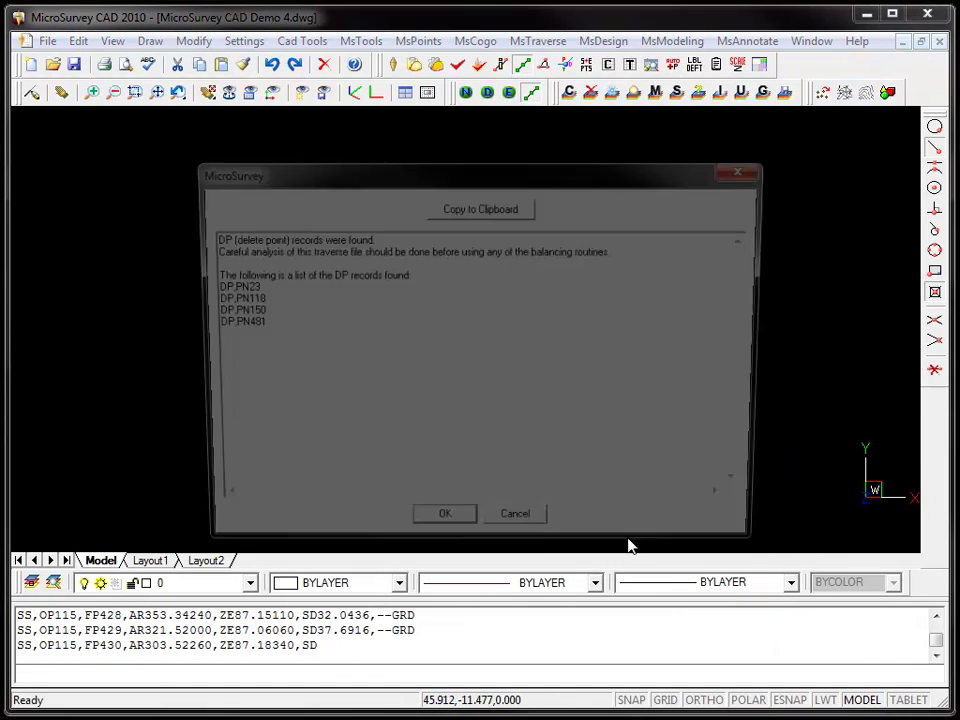
left_click(446, 520)
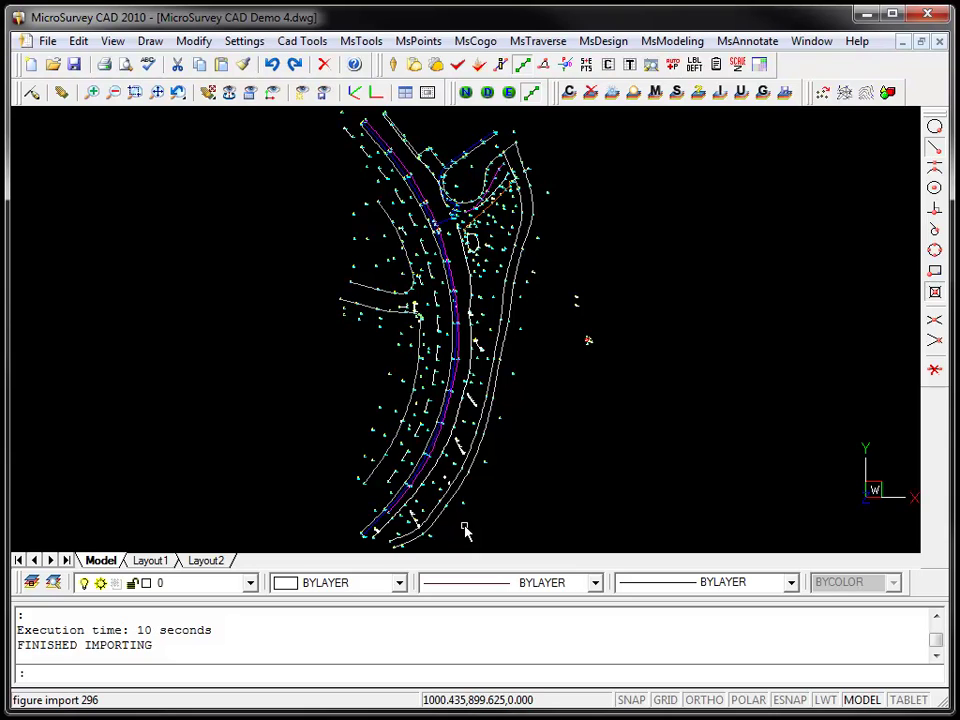
Zoom and pan onto the building outline at points 471–474 with hubs 115 and 470
scroll(591, 344, "up", 3)
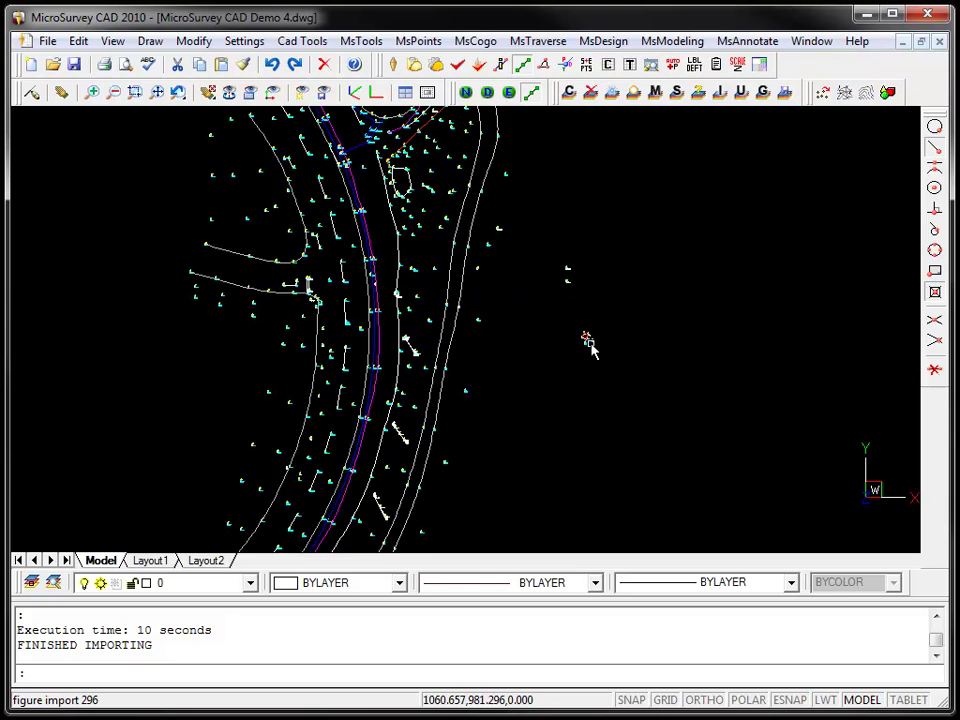
scroll(592, 347, "up", 3)
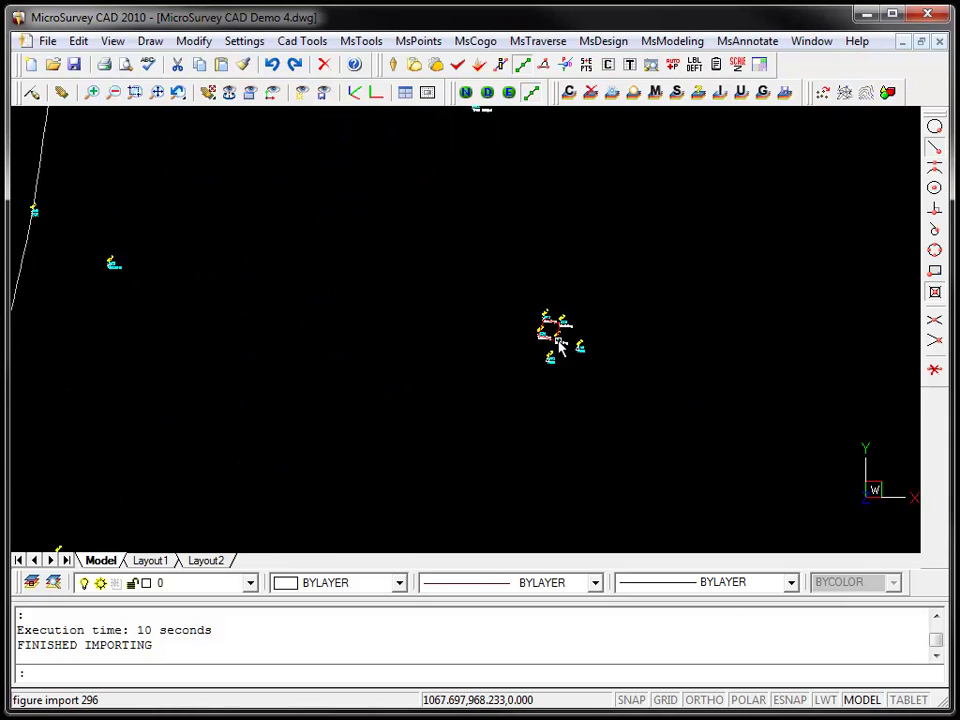
middle_click_drag(568, 311, 524, 370)
scroll(522, 370, "up", 3)
scroll(522, 370, "up", 3)
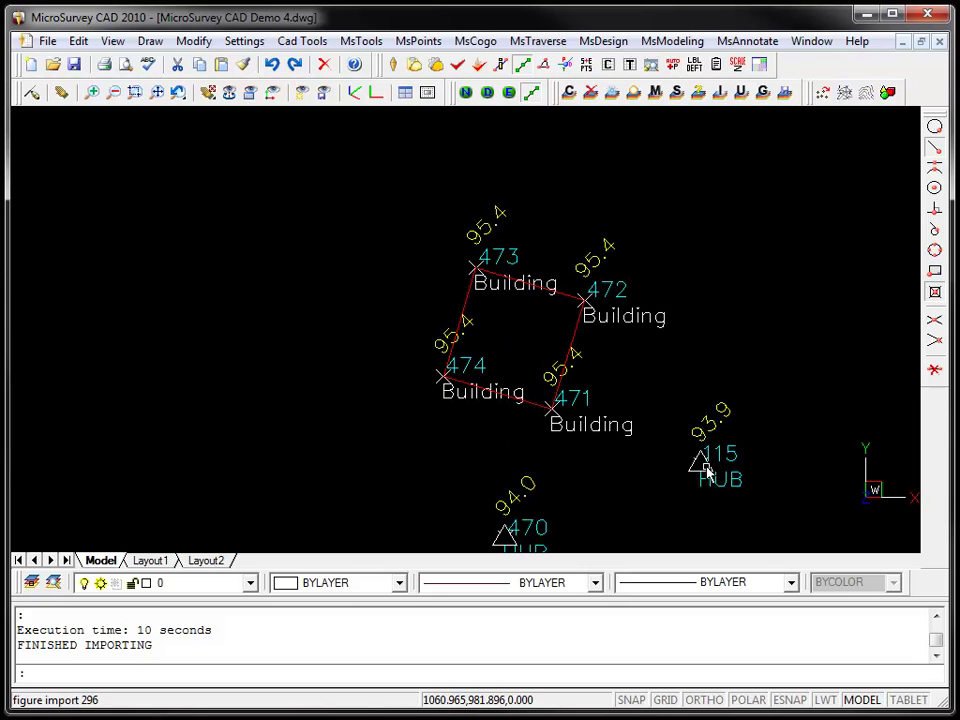
middle_click_drag(684, 502, 666, 450)
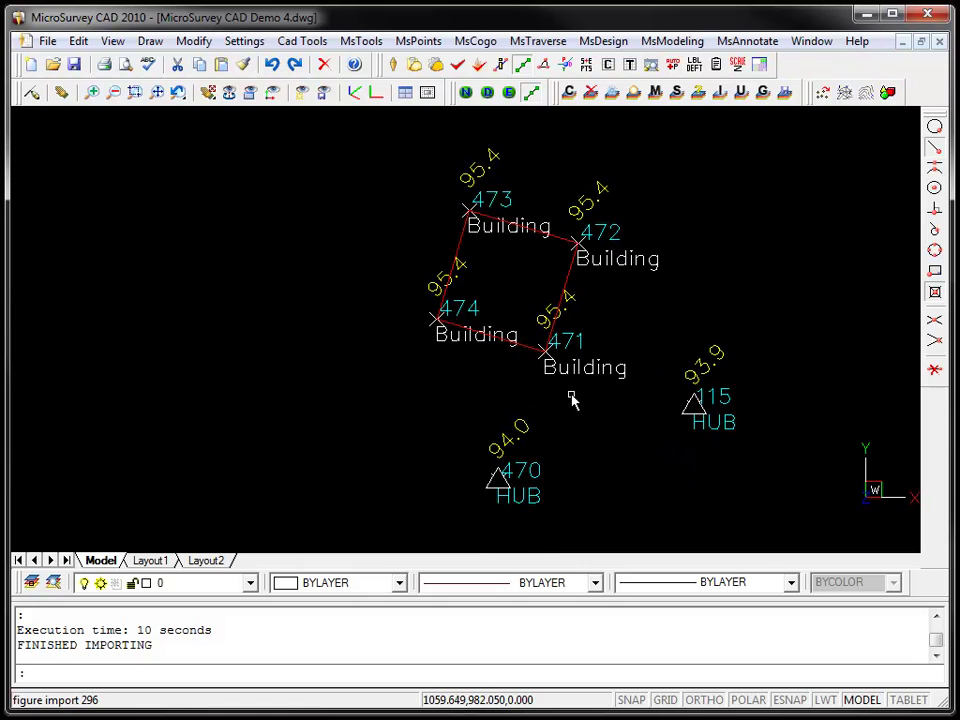
left_click(58, 589)
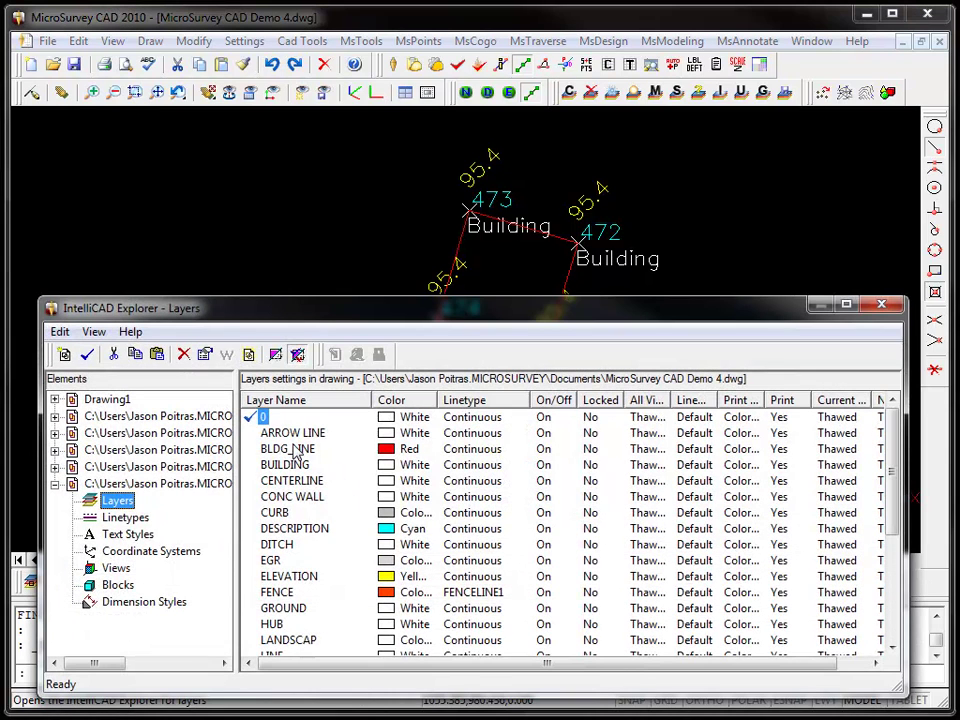
left_click(295, 450)
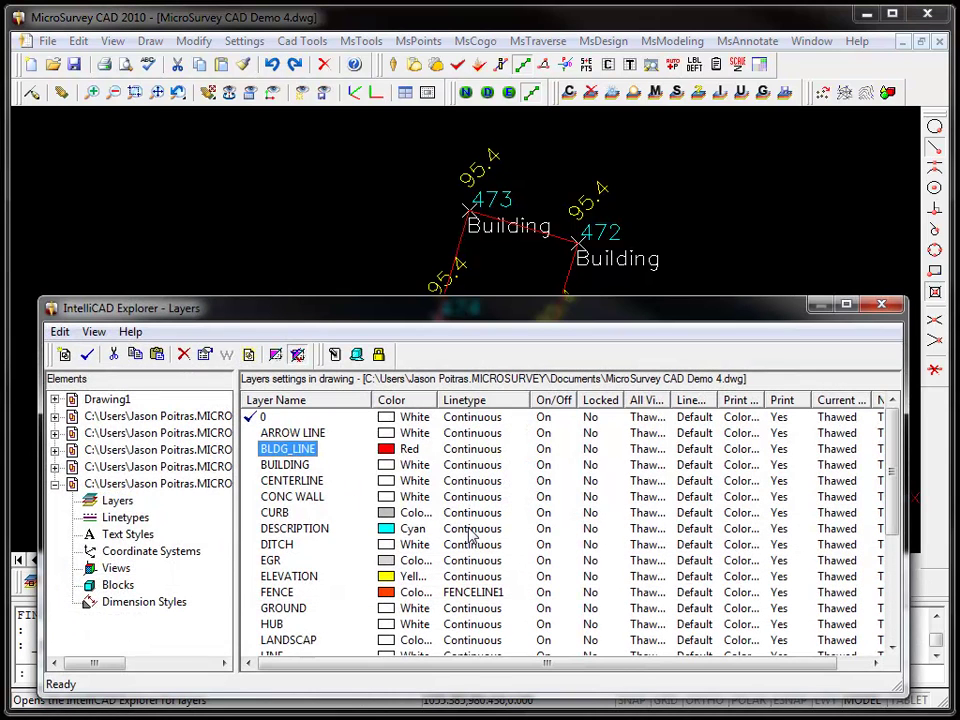
left_click(545, 450)
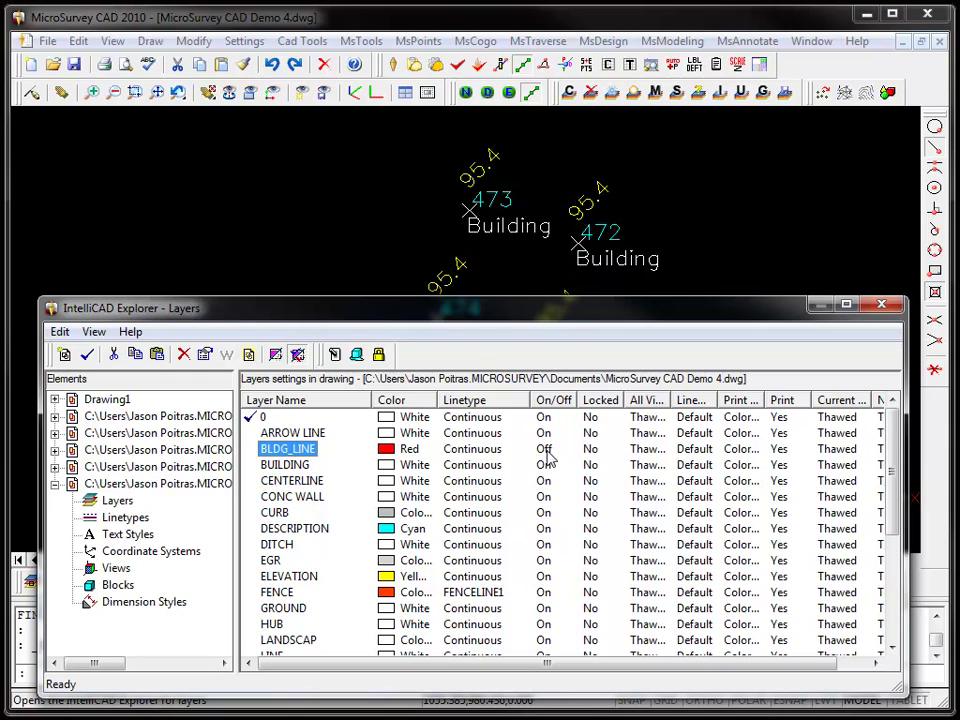
left_click(545, 450)
Close the layer manager and zoom out until the whole highway corridor and cul-de-sac fit
key("Escape")
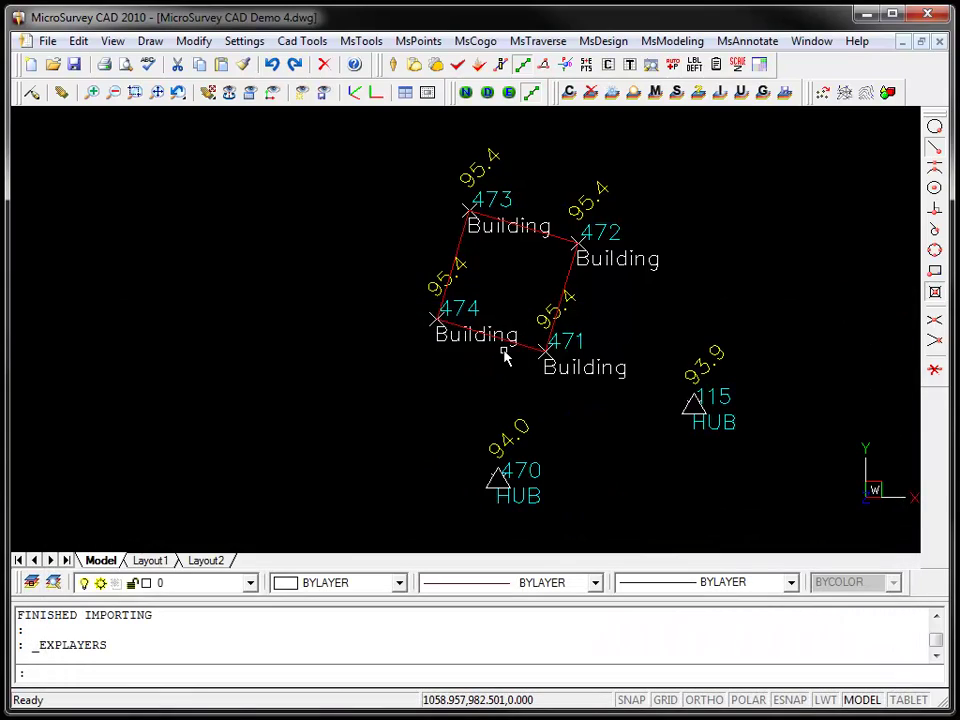
scroll(505, 357, "down", 3)
scroll(507, 353, "down", 3)
scroll(467, 357, "down", 2)
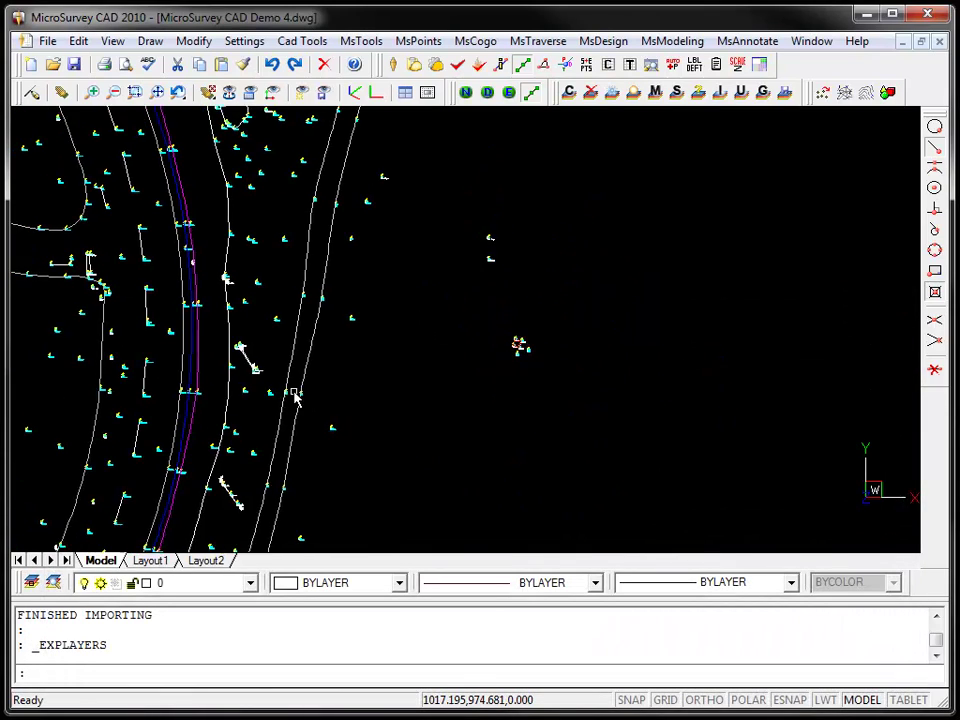
middle_click_drag(310, 397, 550, 410)
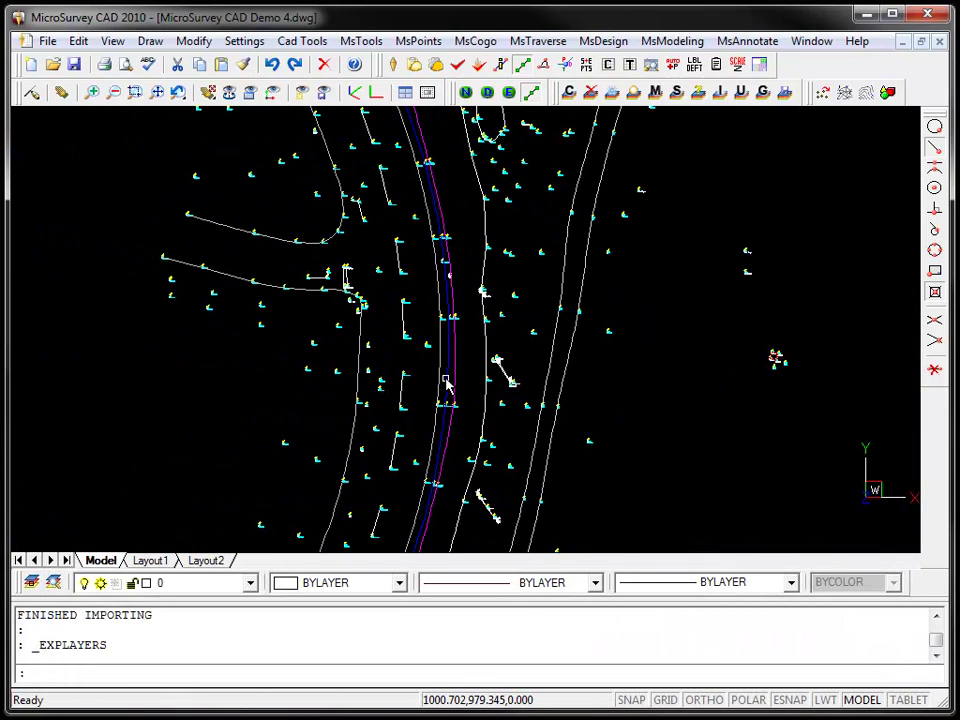
scroll(471, 432, "up", 2)
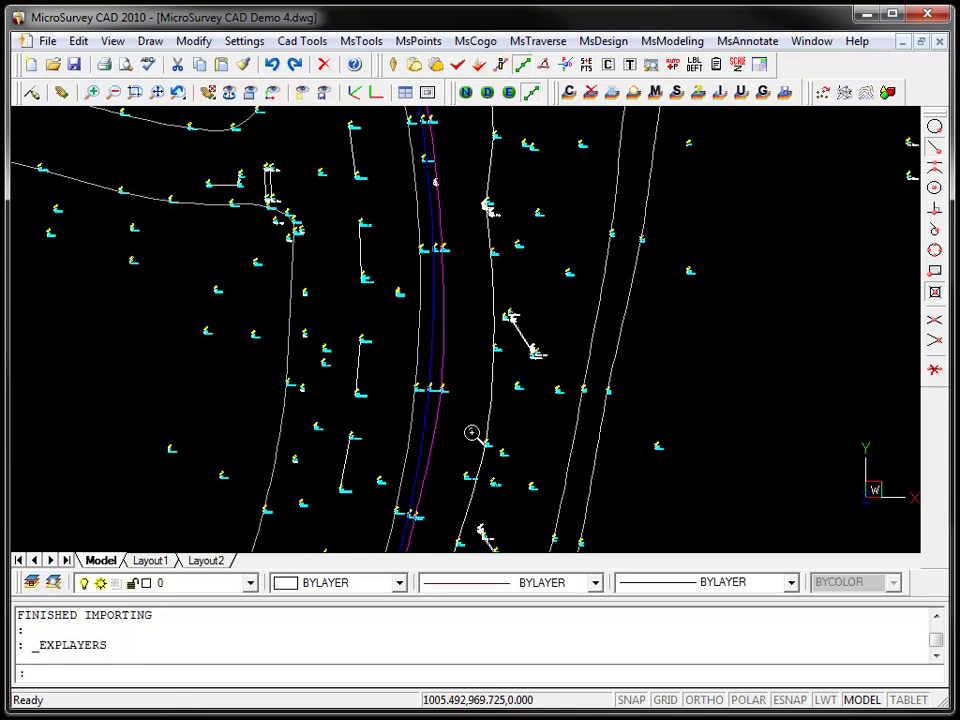
scroll(471, 432, "down", 3)
scroll(471, 432, "down", 2)
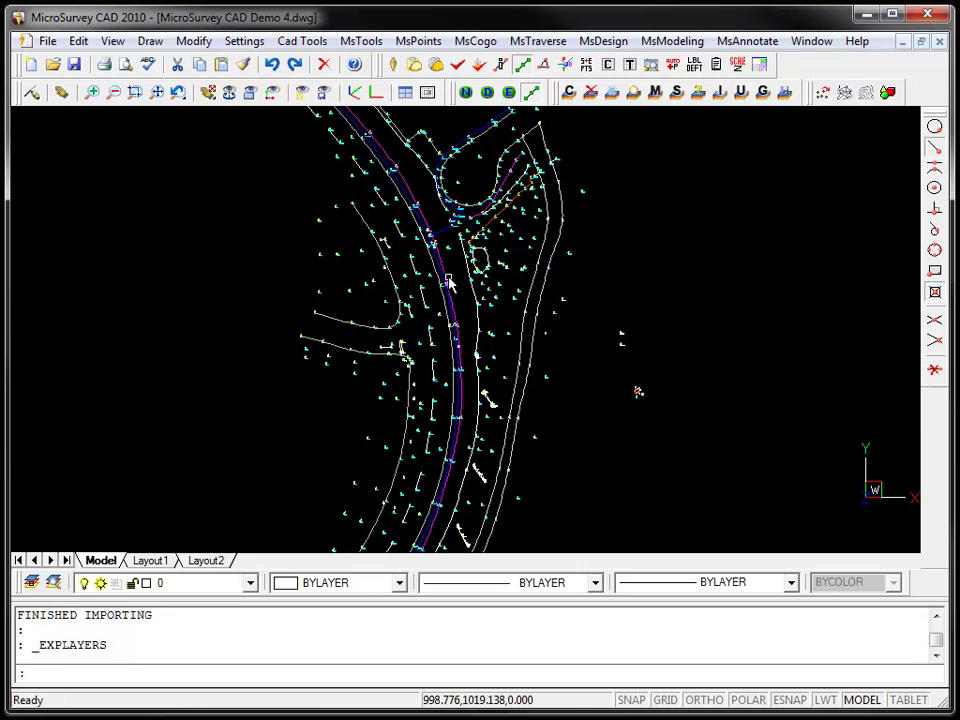
middle_click_drag(452, 262, 536, 332)
scroll(536, 332, "down", 2)
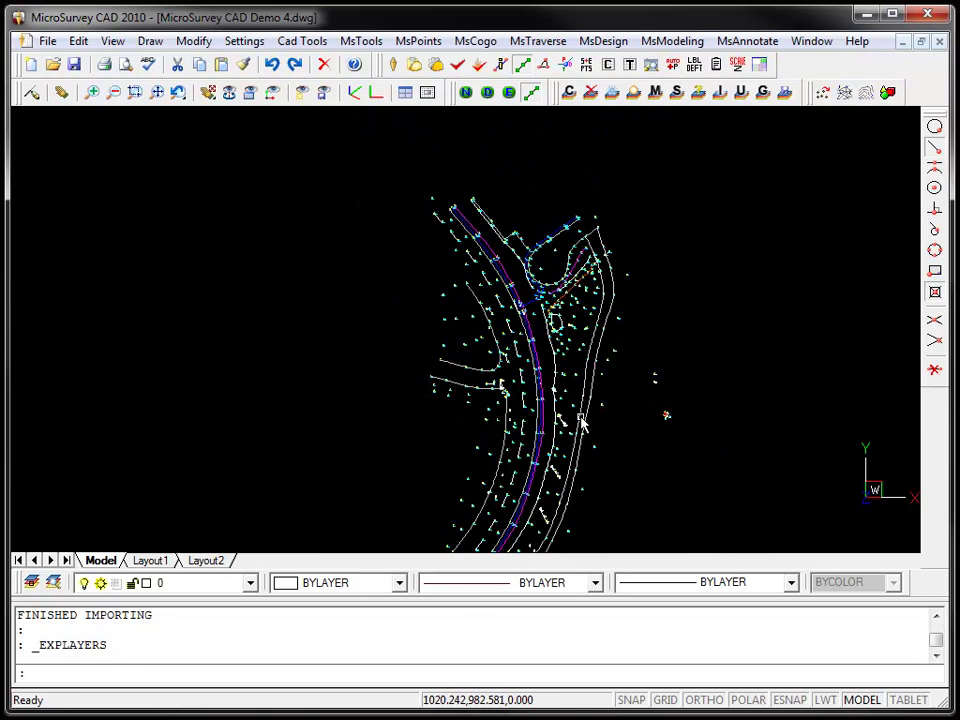
middle_click_drag(581, 420, 511, 345)
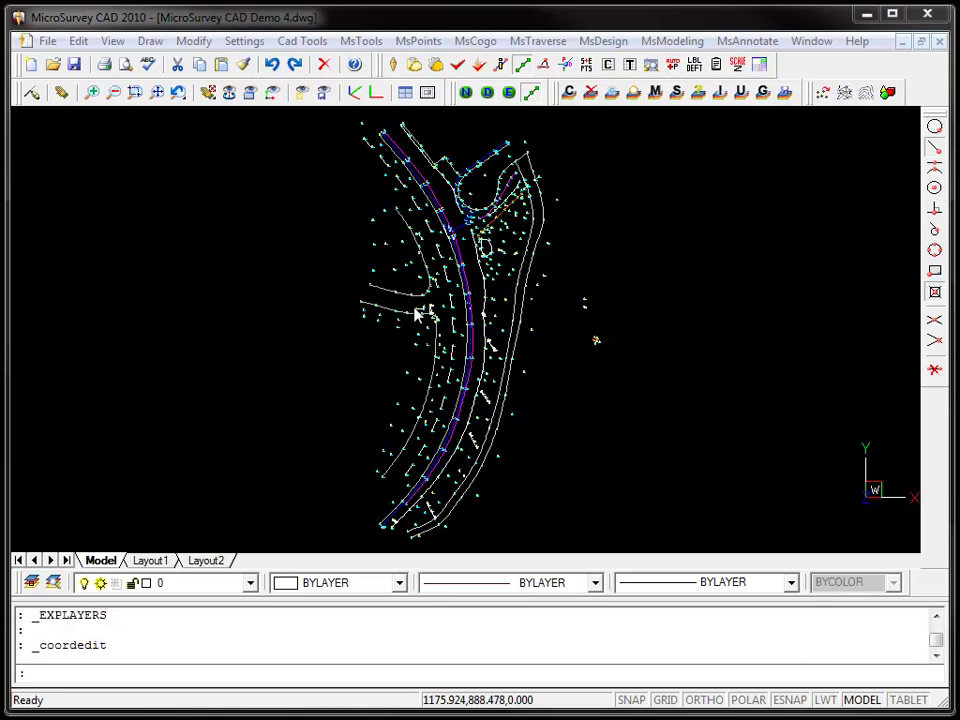
Open the Coordinate Editor and zoom the drawing to points 4 T/BANK and 1 CUT CROSS
left_click(609, 66)
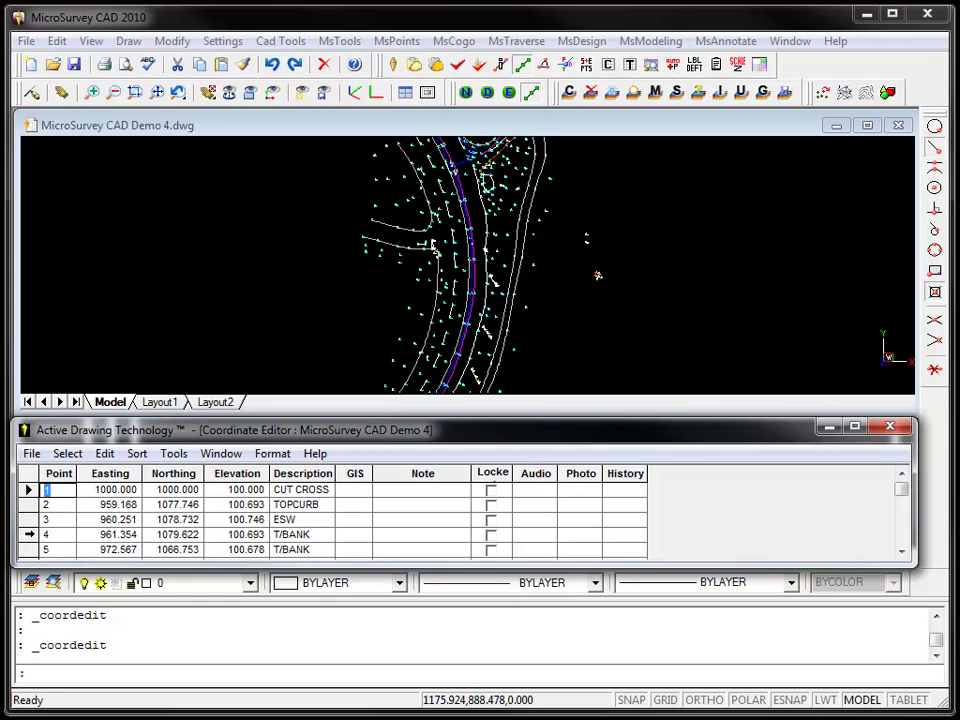
left_click(30, 534)
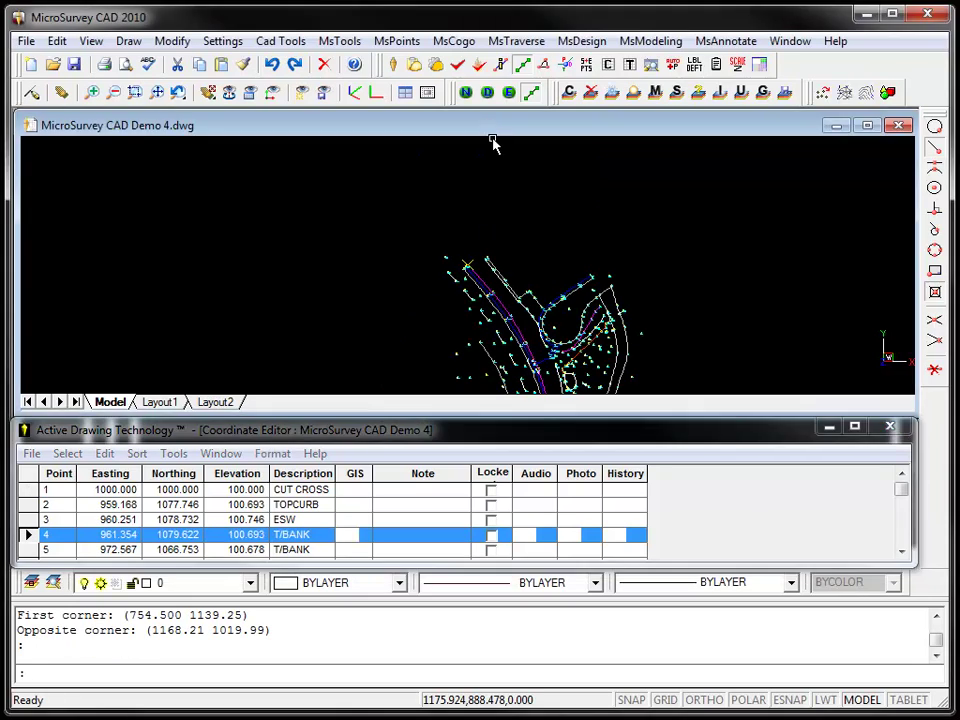
scroll(470, 275, "up", 3)
scroll(470, 275, "up", 3)
scroll(470, 275, "up", 2)
scroll(456, 246, "up", 2)
left_click(28, 535)
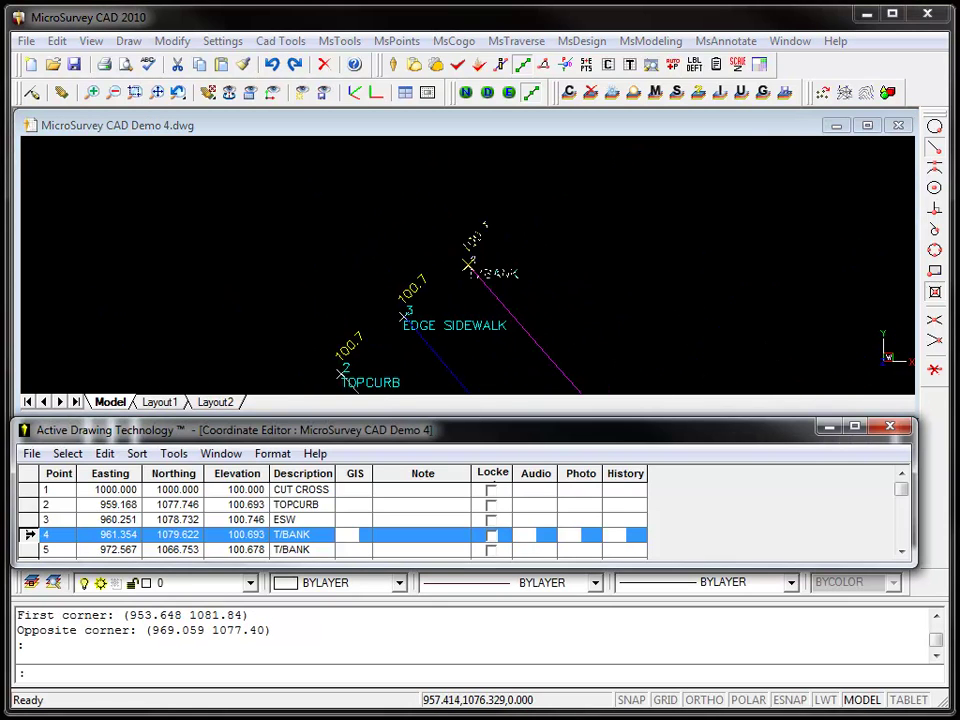
left_click(28, 489)
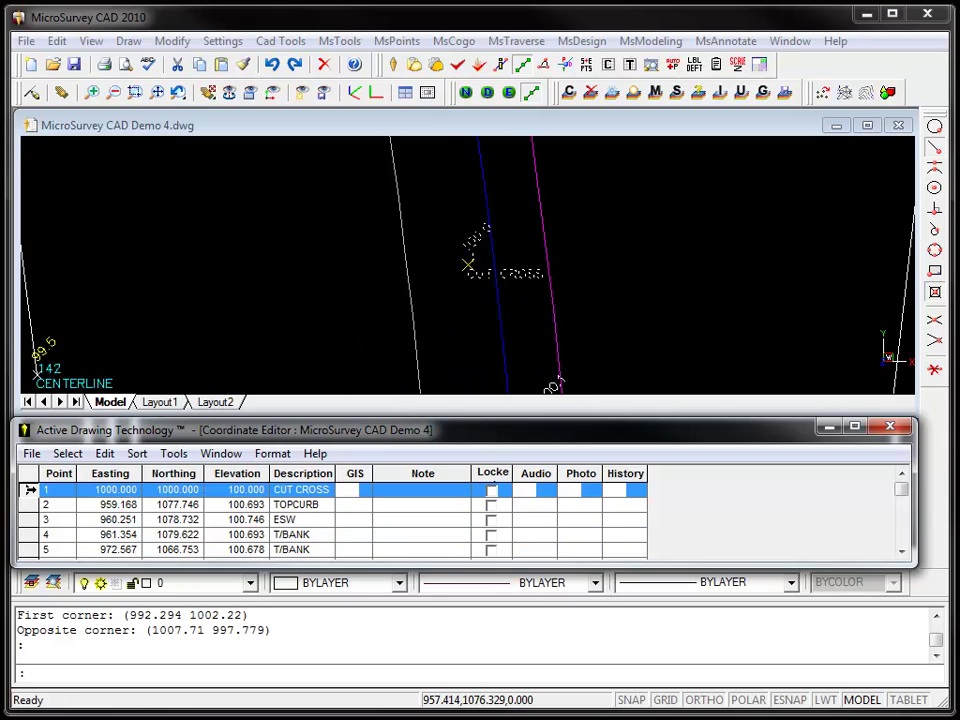
Page down the coordinate list to points 112–116, showing RAIL point 114 with its photo
left_click(906, 537)
left_click(906, 537)
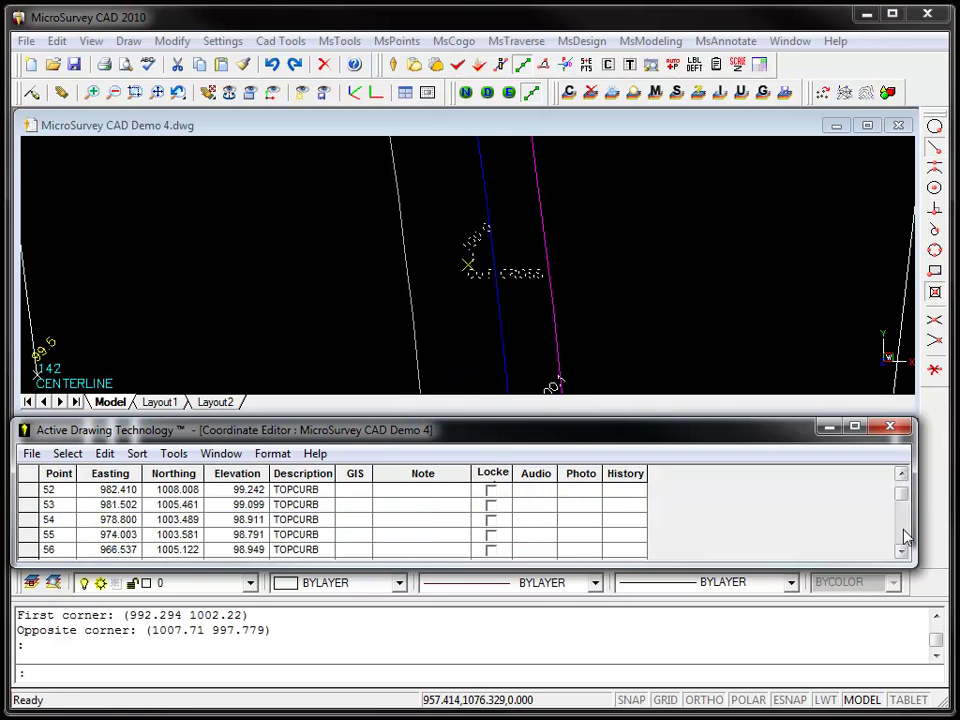
left_click(906, 537)
left_click(906, 537)
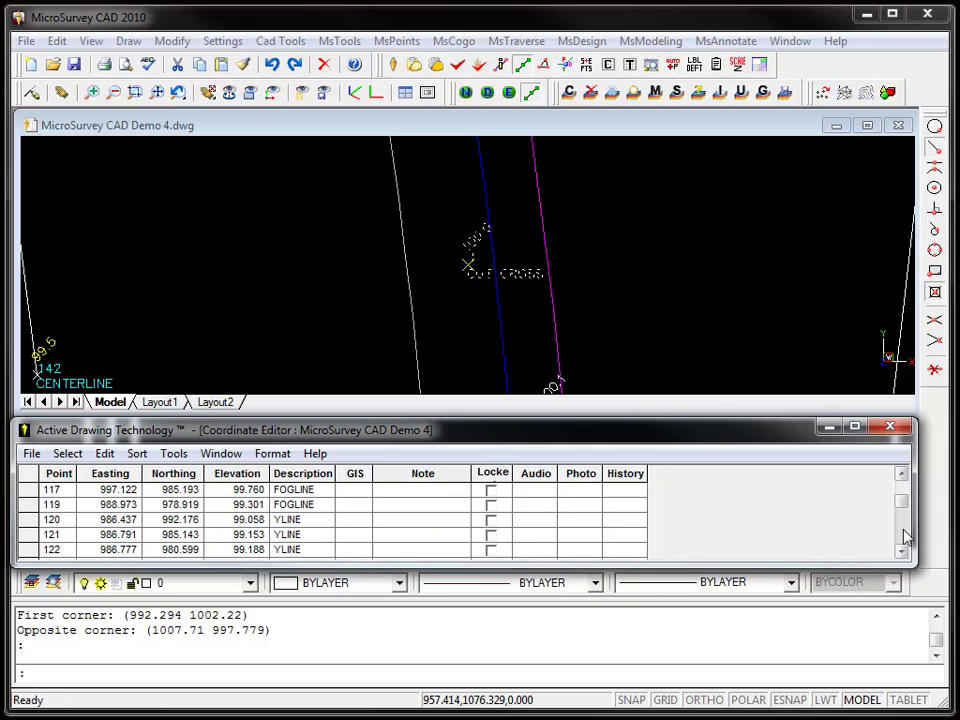
left_click(908, 490)
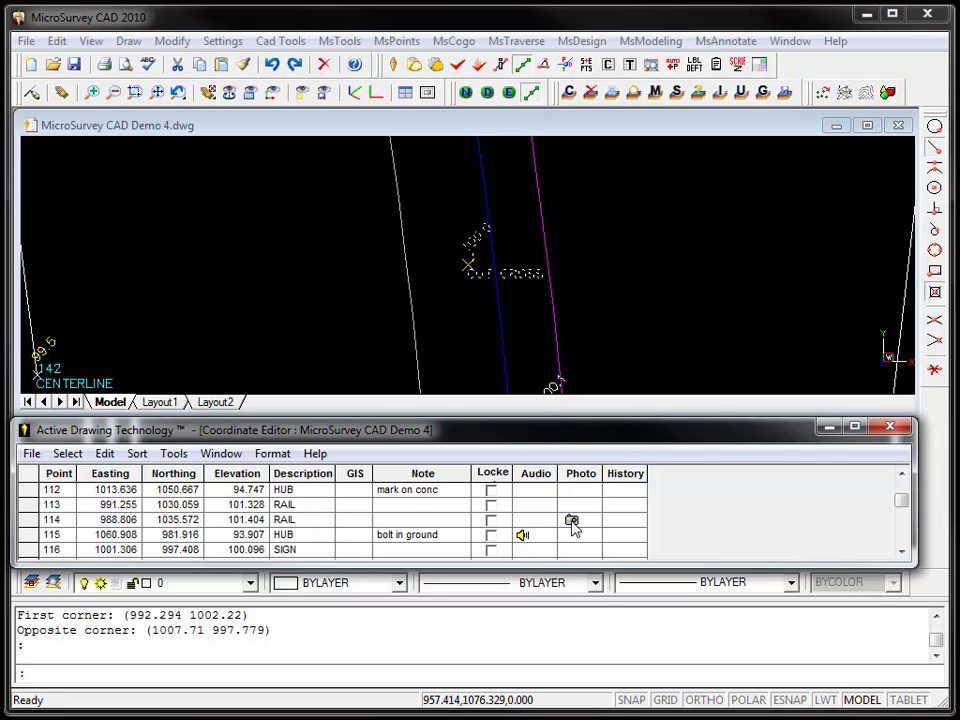
left_click(573, 521)
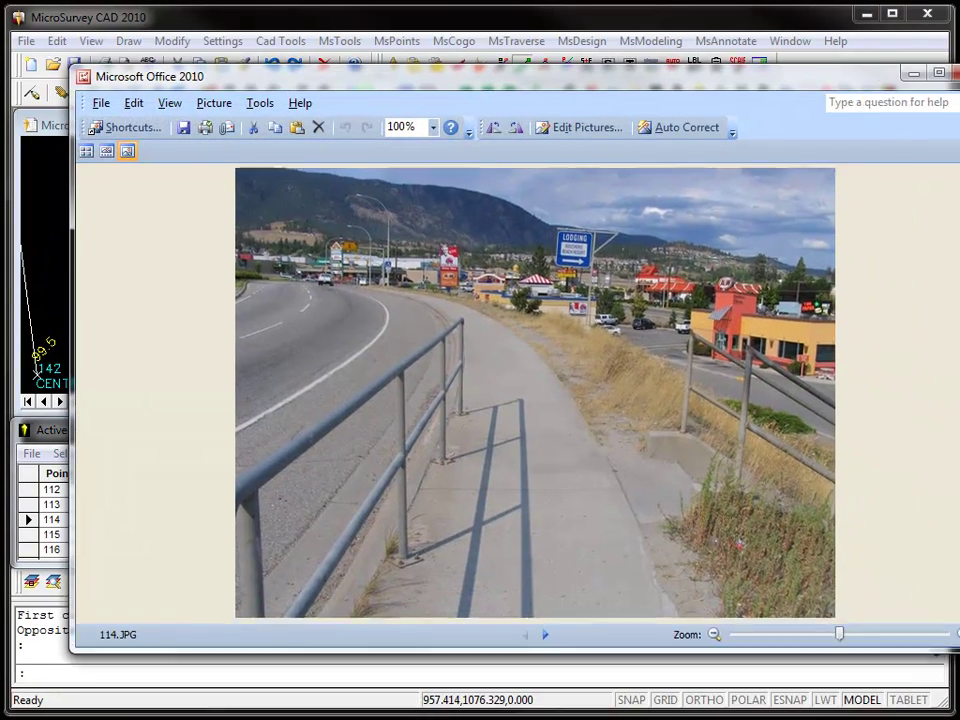
left_click_drag(836, 648, 903, 650)
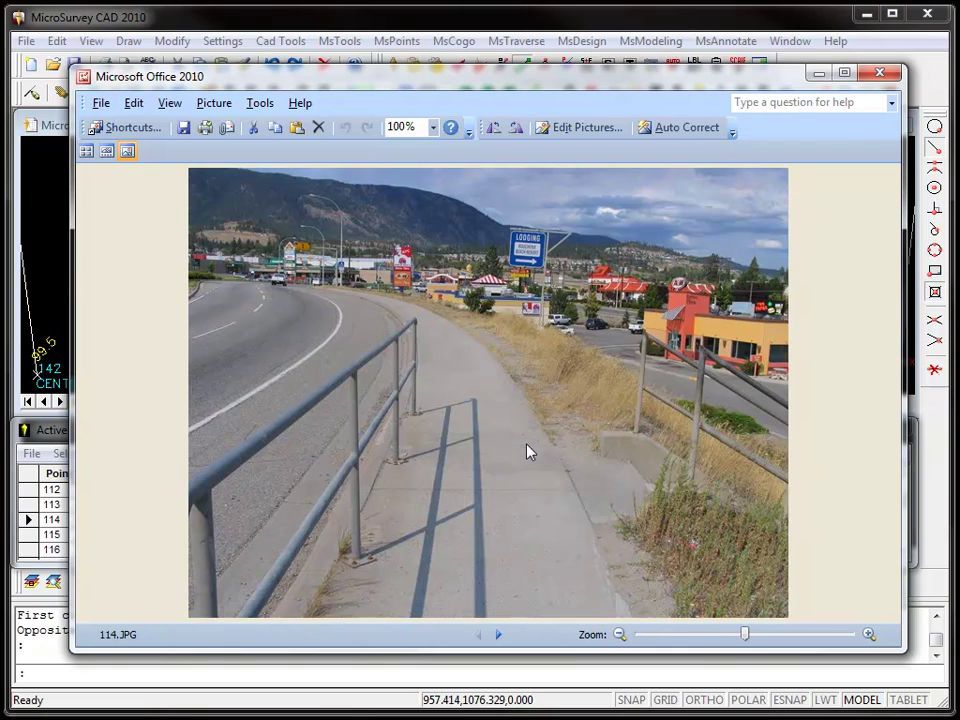
left_click(879, 73)
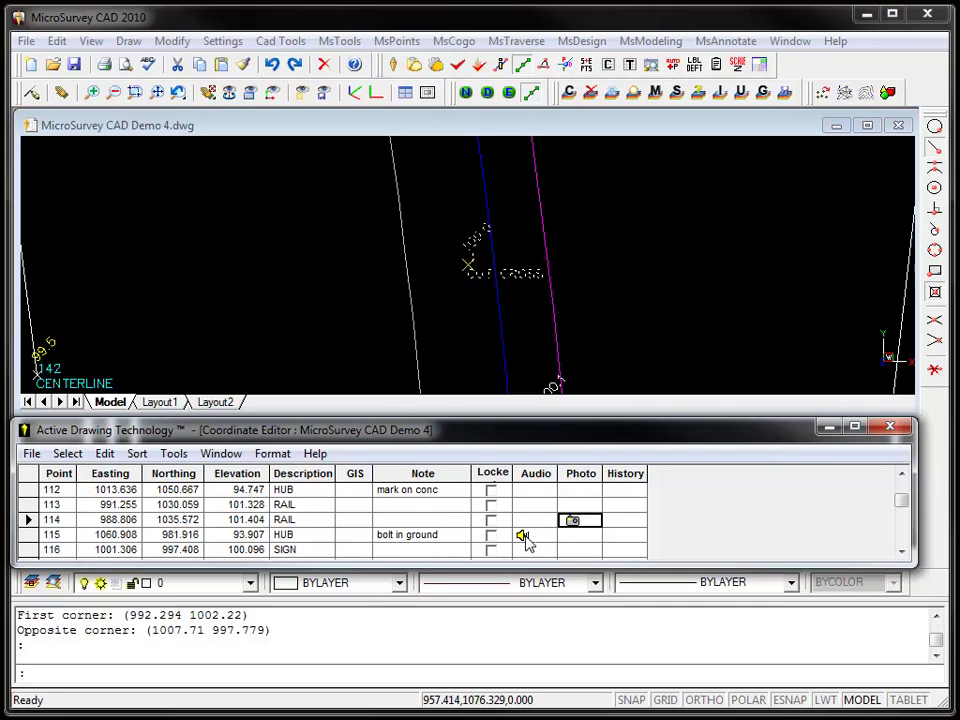
Play point 115's audio note, scroll the list back up and close the Coordinate Editor
left_click(526, 538)
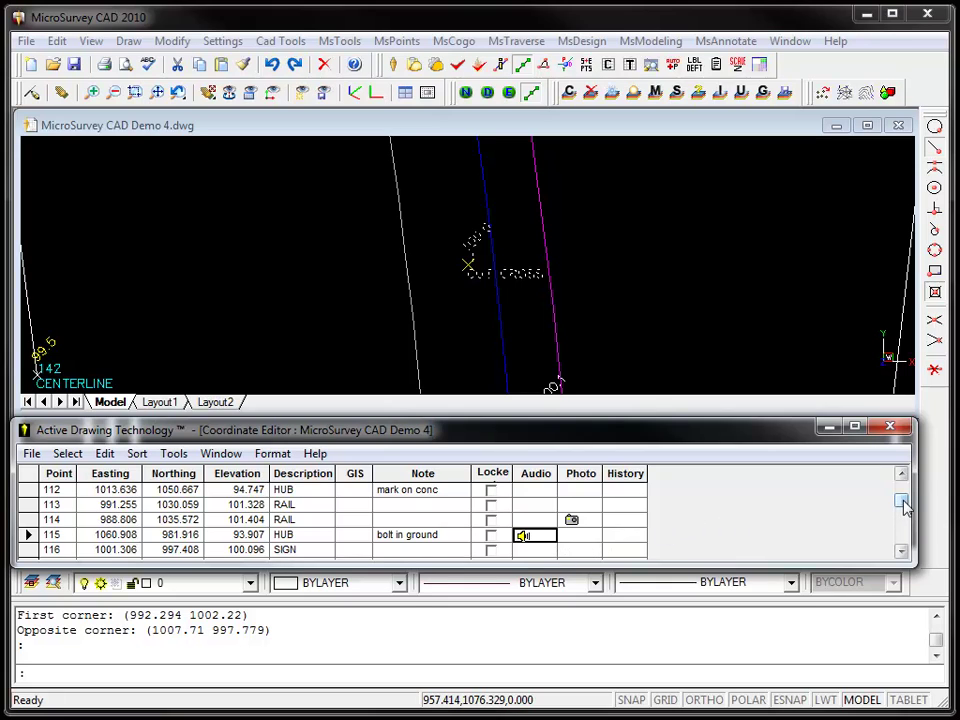
mouse_move(904, 507)
left_mouse_down()
mouse_move(904, 542)
mouse_move(902, 482)
left_mouse_up()
left_click(890, 427)
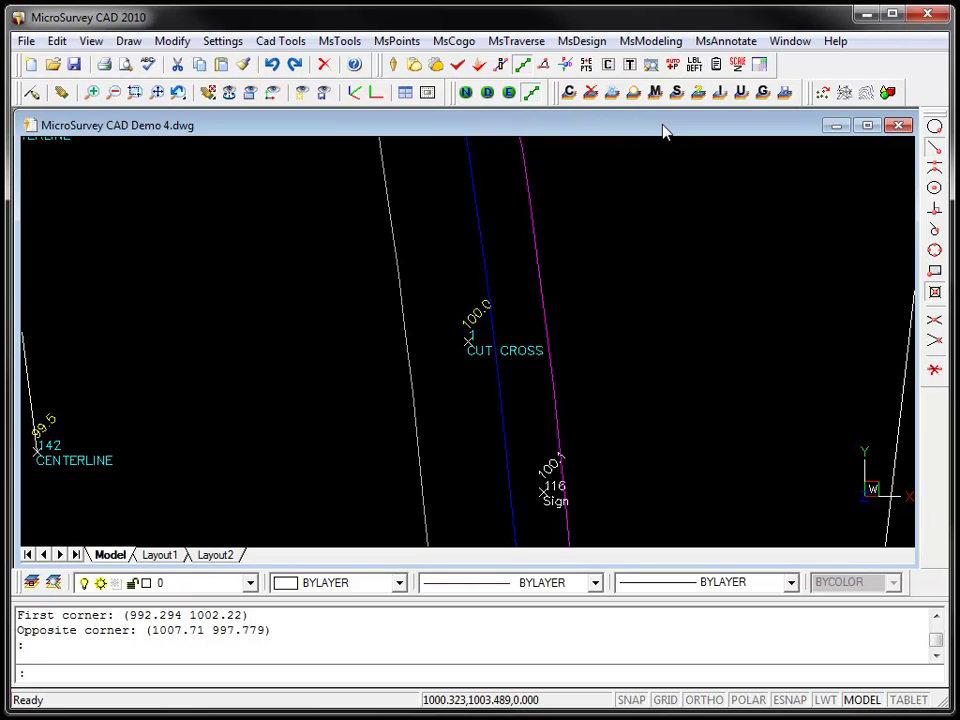
Open the HWY 97 traverse raw data and highlight TOPCURB shot 7 in the drawing
left_click(629, 65)
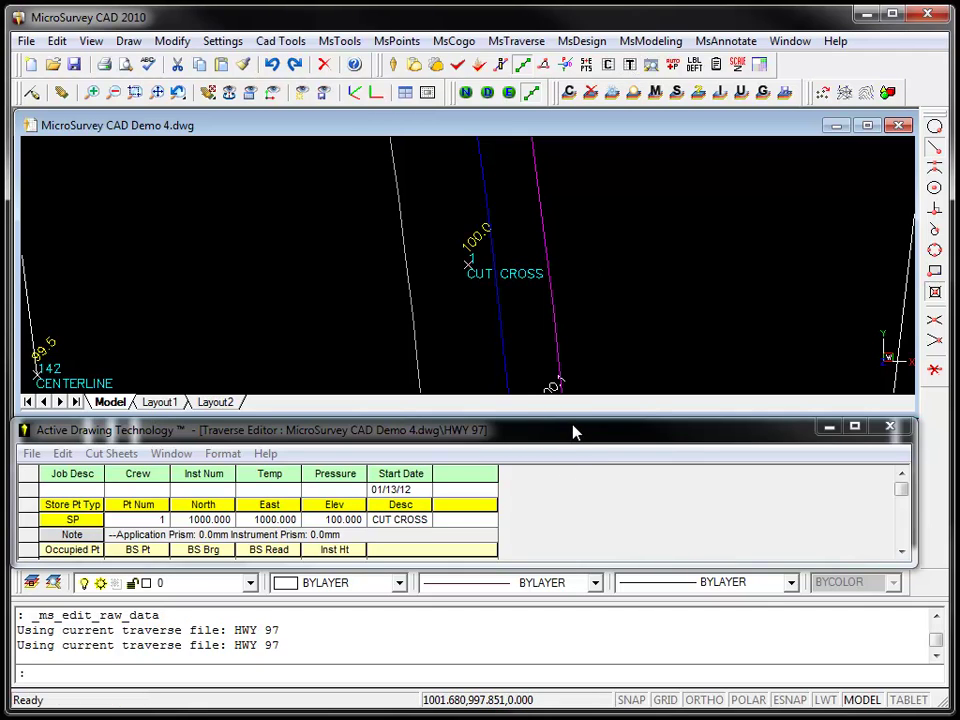
left_click(901, 552)
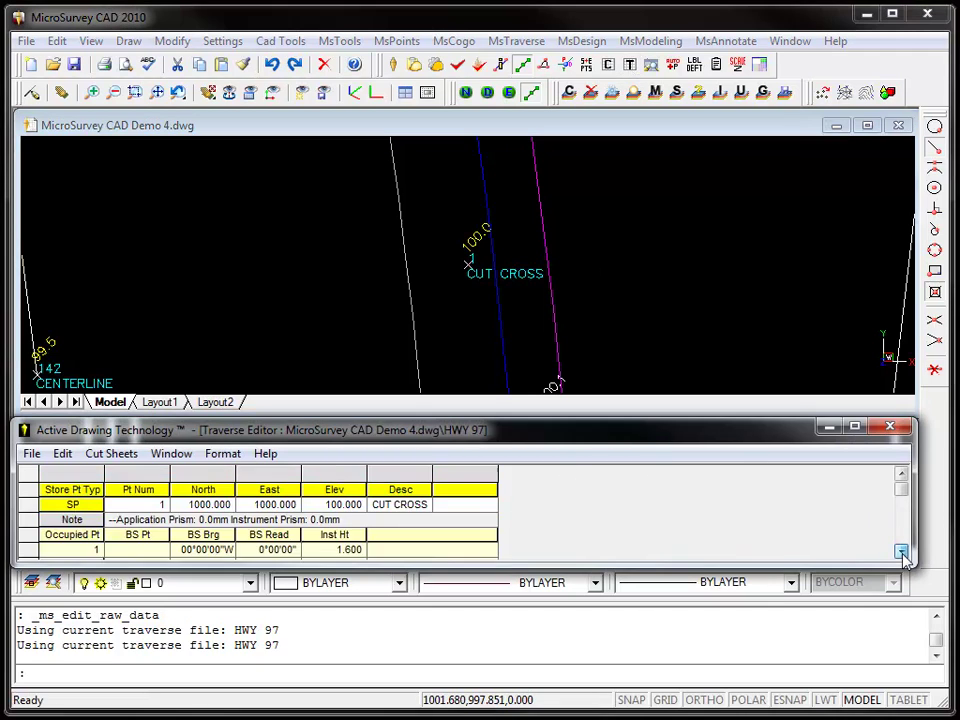
left_click(901, 552)
left_click(901, 552)
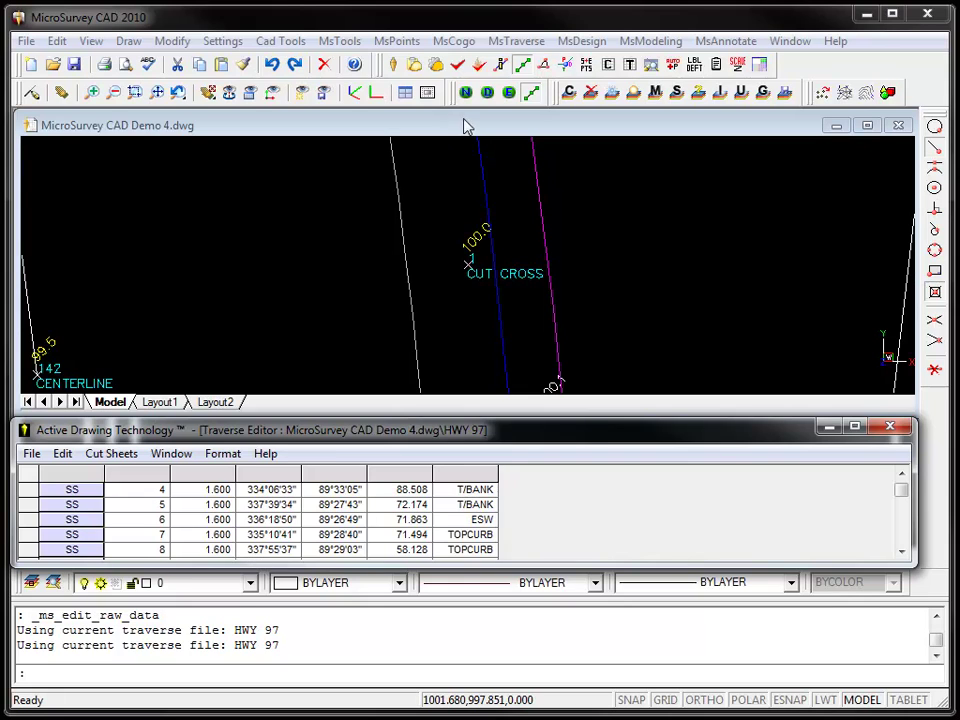
scroll(561, 321, "down", 5)
scroll(560, 320, "down", 2)
scroll(546, 311, "down", 2)
scroll(514, 274, "down", 1)
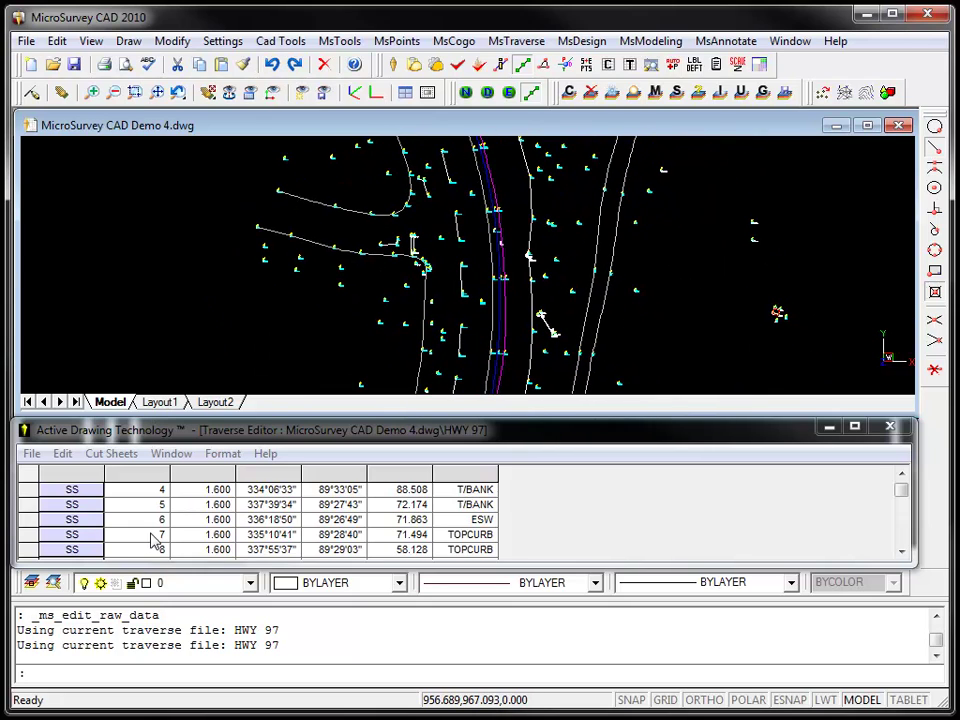
left_click(30, 537)
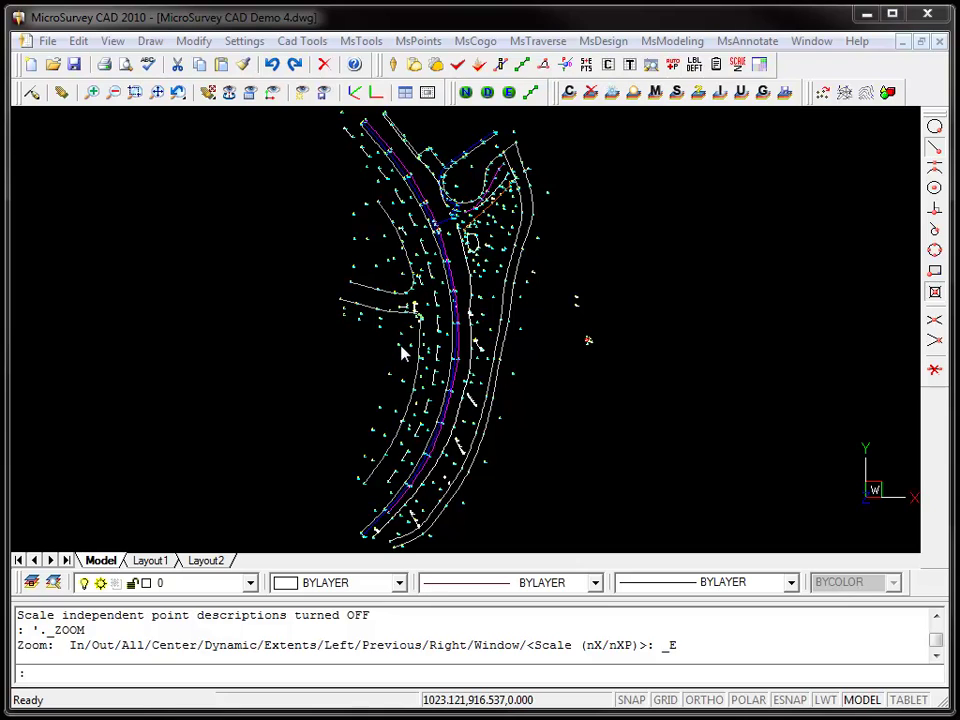
Zoom to RAIL point 114 and enter the note 'Add a note' in its Point Editing dialog
middle_click_drag(424, 277, 472, 359)
scroll(628, 415, "up", 2)
scroll(476, 312, "up", 3)
scroll(471, 317, "up", 2)
scroll(366, 207, "up", 1)
mouse_move(366, 207)
middle_mouse_down()
mouse_move(424, 336)
mouse_move(480, 418)
middle_mouse_up()
scroll(405, 345, "up", 2)
scroll(405, 345, "up", 1)
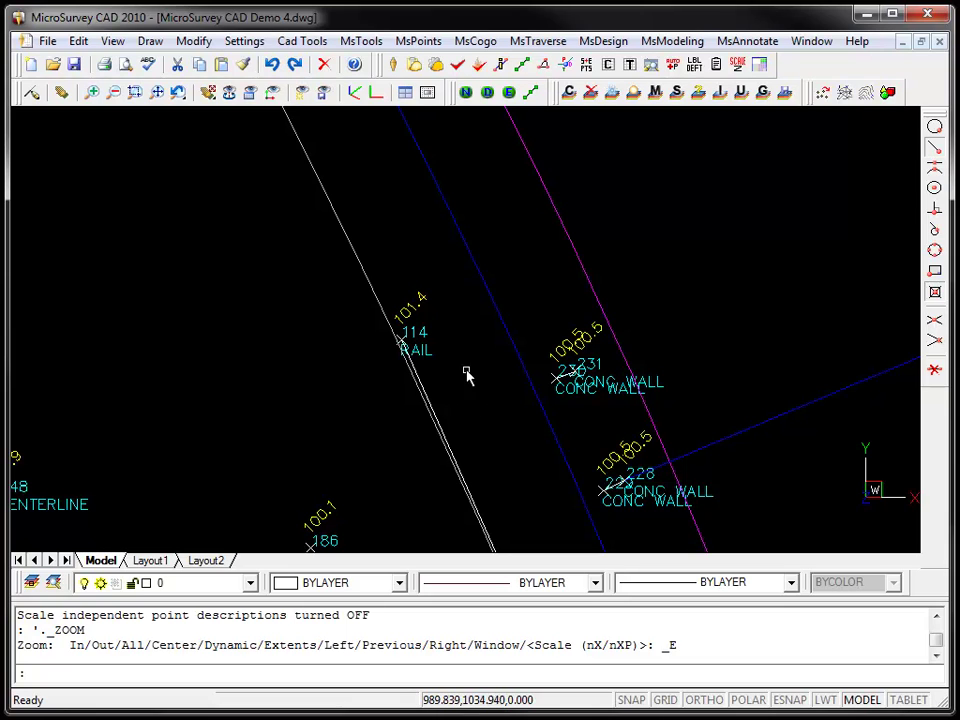
double_click(427, 336)
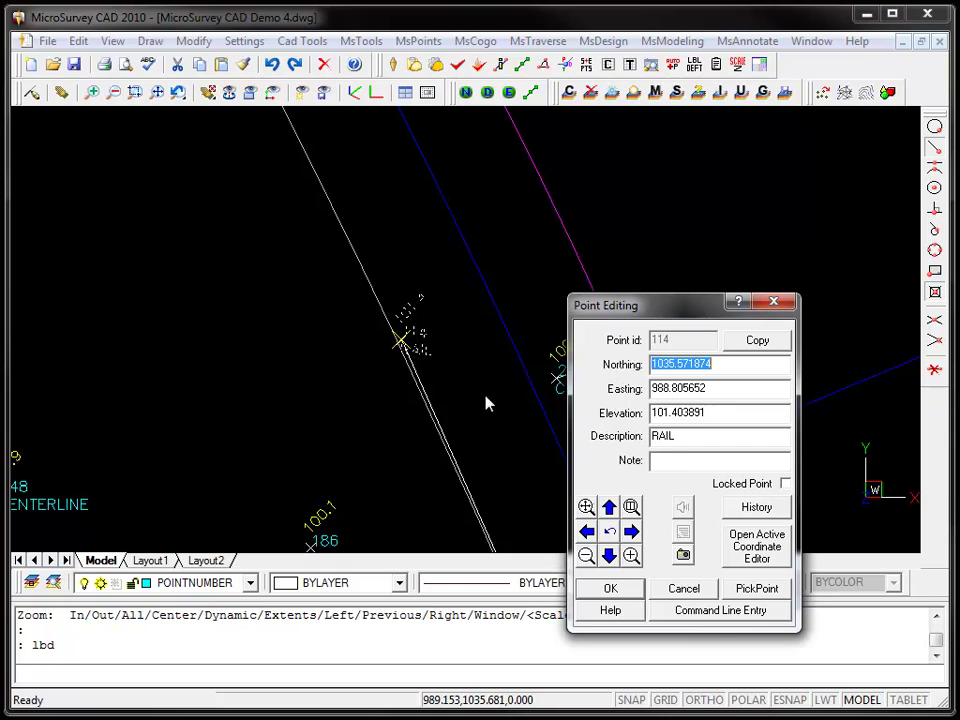
left_click(675, 461)
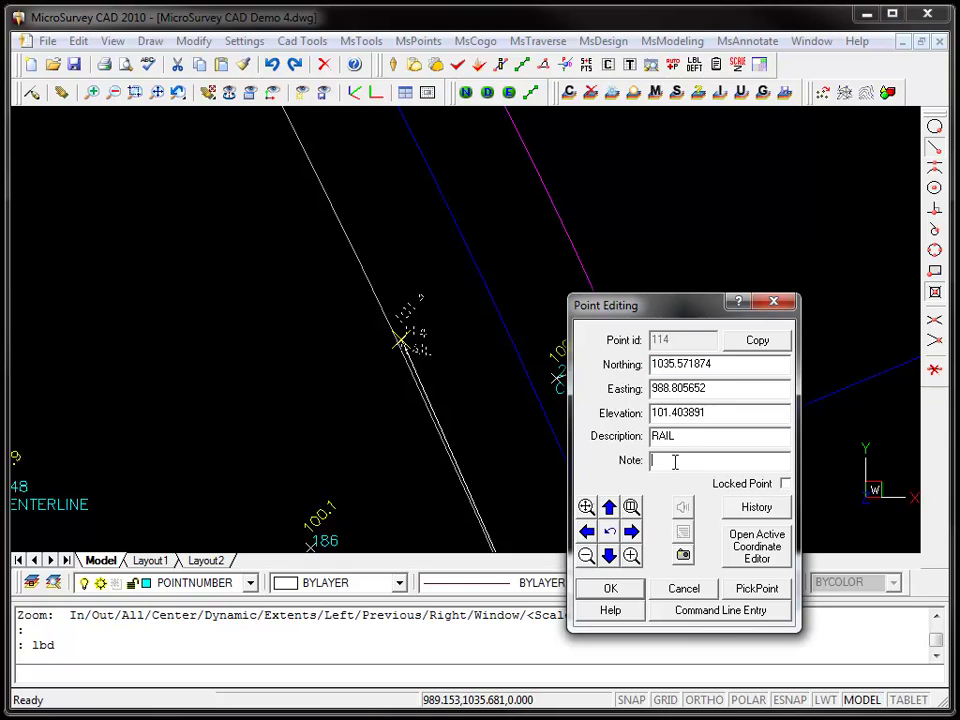
type("Add a note")
left_click(684, 558)
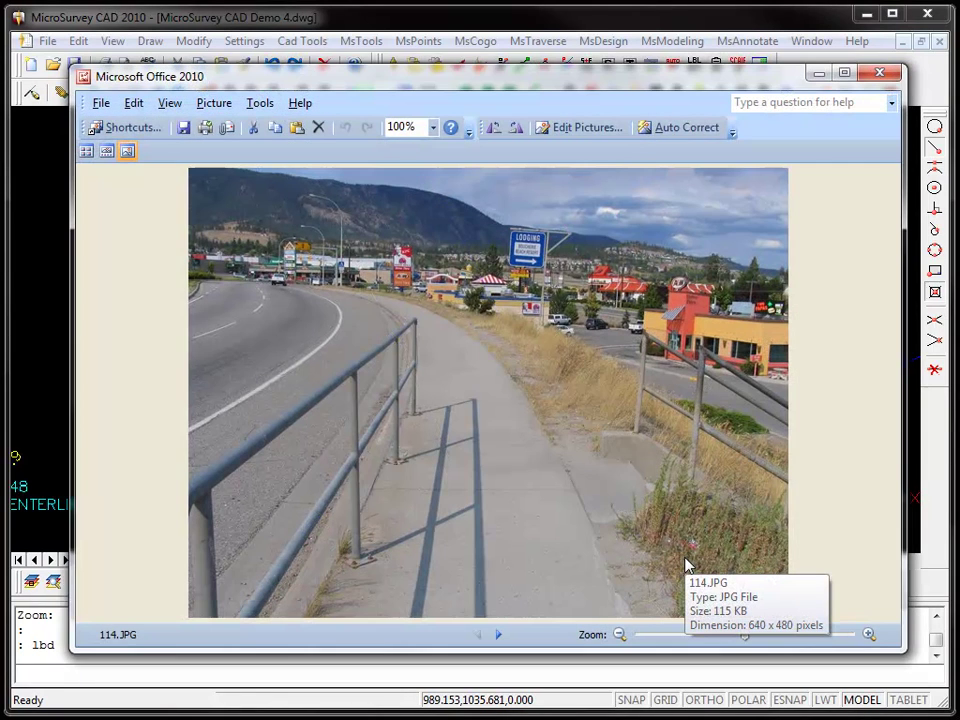
left_click(880, 74)
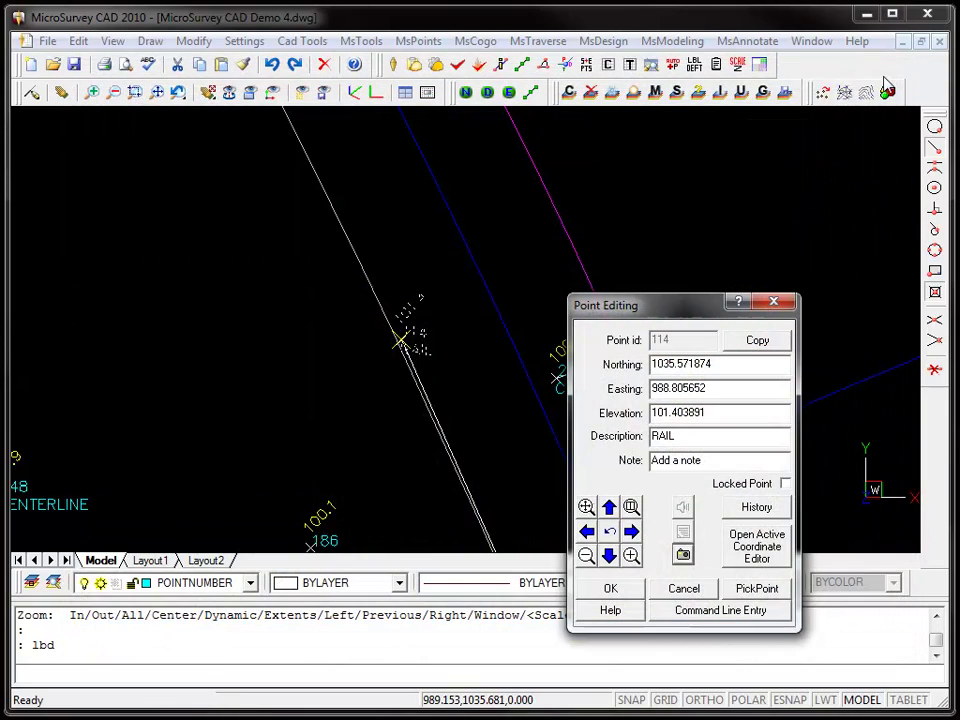
left_click(774, 301)
Inquire the 113–114 rail line with LBD: N23°57'18"W, 6.033 horizontal distance
middle_click_drag(515, 435, 467, 263)
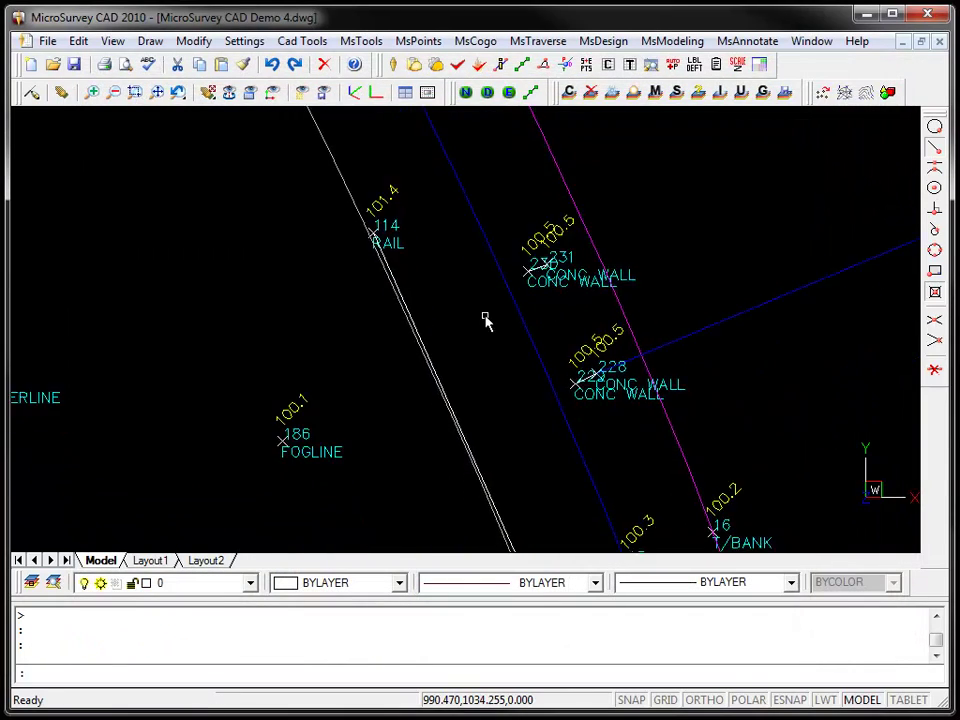
type("lbd")
key("Return")
left_click(420, 318)
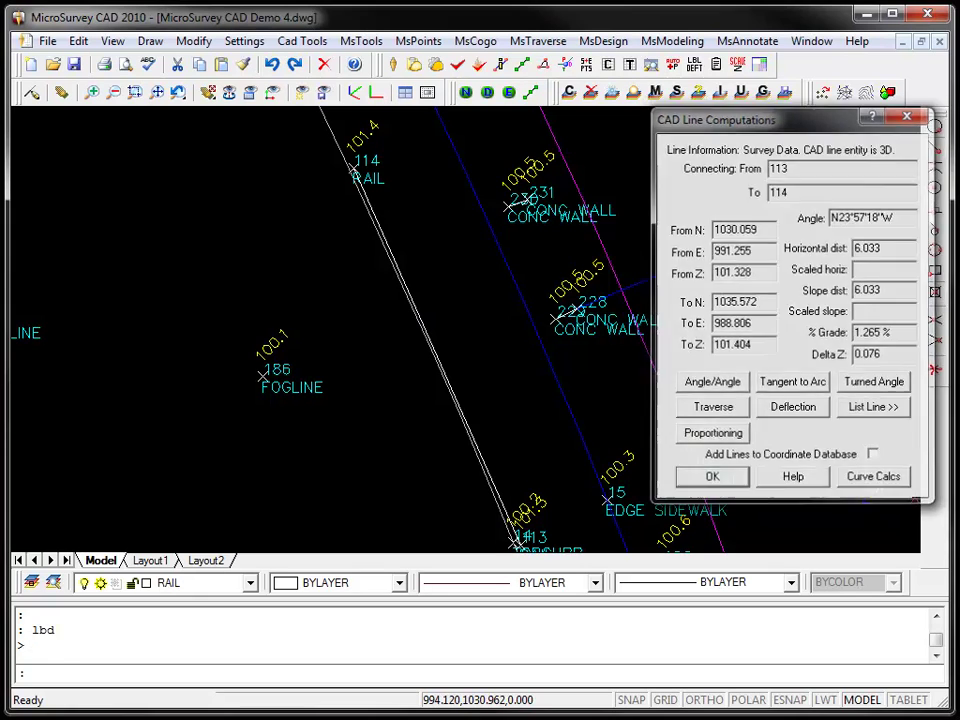
left_click(714, 482)
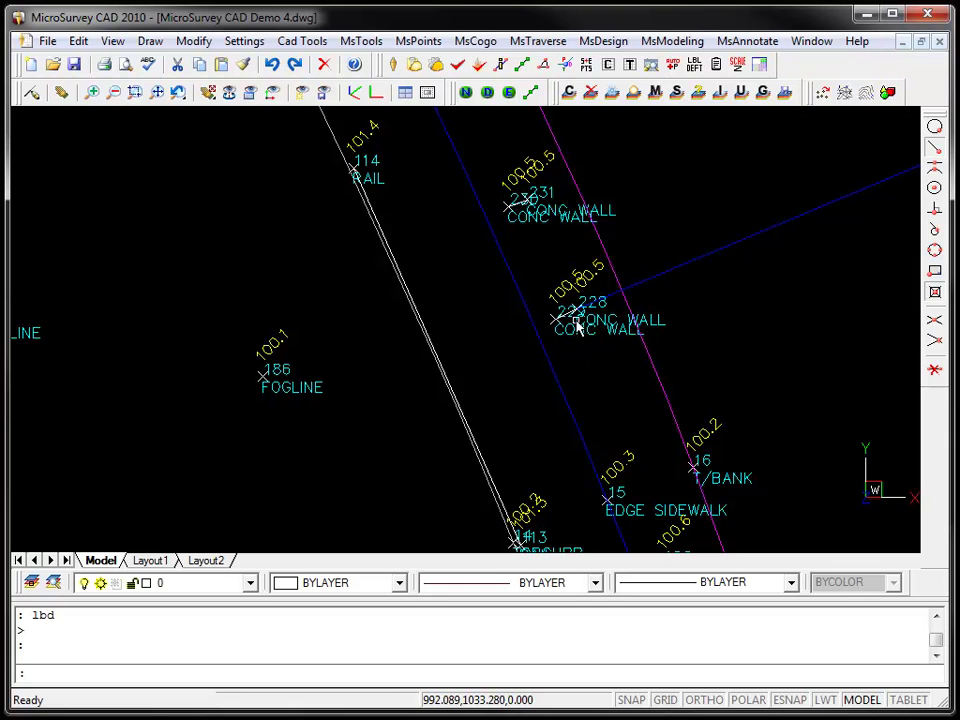
scroll(619, 354, "up", 2)
scroll(590, 330, "up", 2)
scroll(582, 345, "down", 3)
scroll(578, 400, "up", 1)
scroll(520, 396, "up", 1)
scroll(530, 390, "up", 2)
scroll(570, 368, "up", 2)
scroll(570, 368, "up", 2)
scroll(570, 368, "down", 2)
scroll(570, 368, "down", 2)
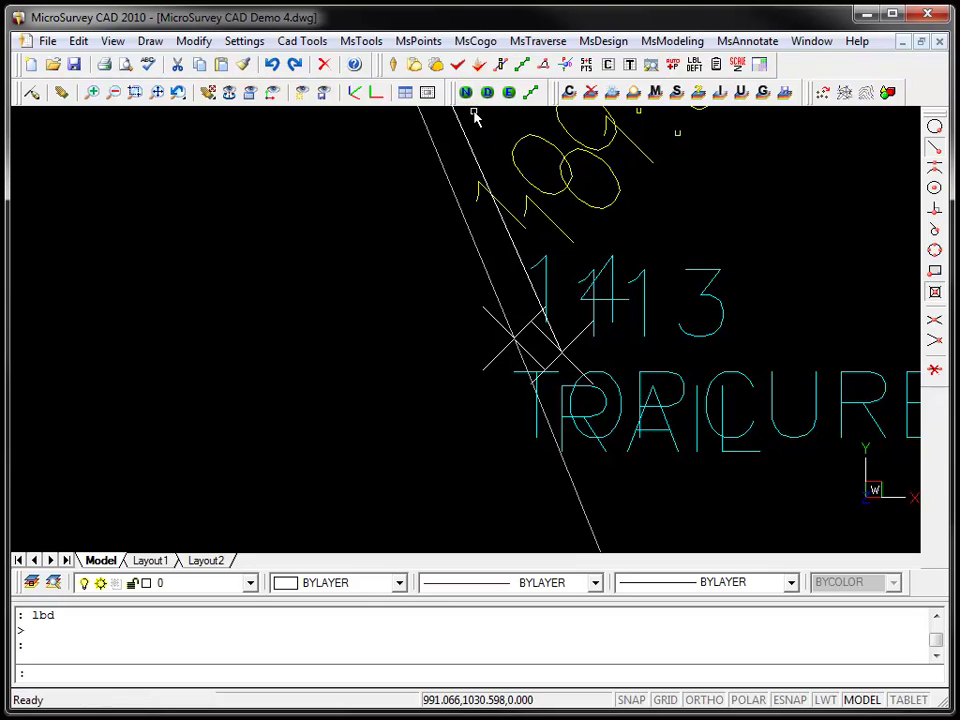
left_click(466, 93)
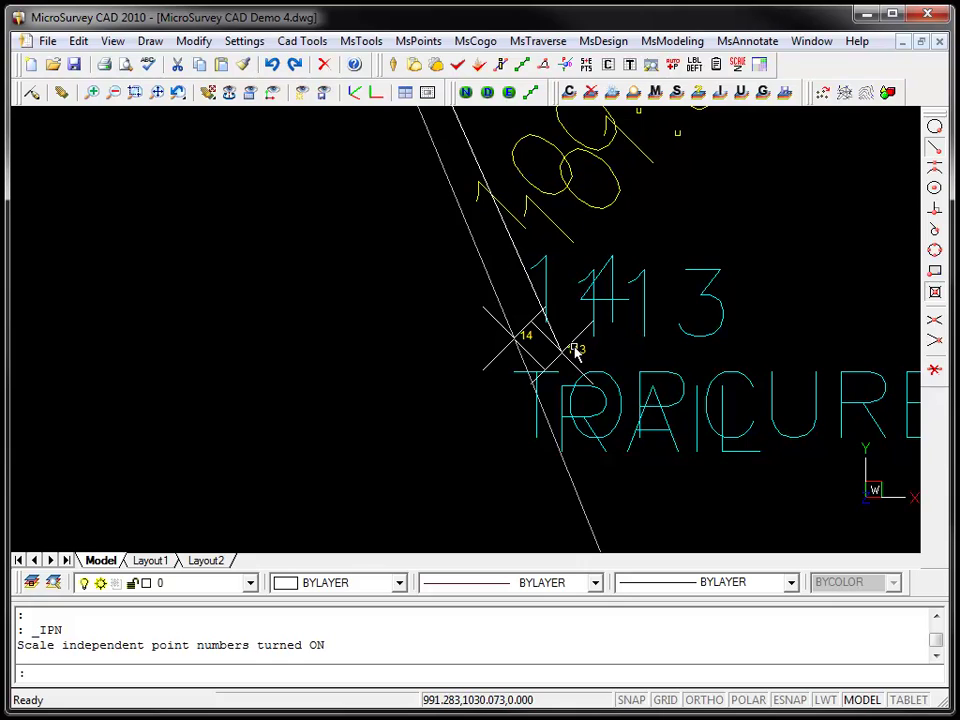
scroll(576, 350, "up", 2)
scroll(578, 353, "up", 3)
scroll(399, 330, "up", 2)
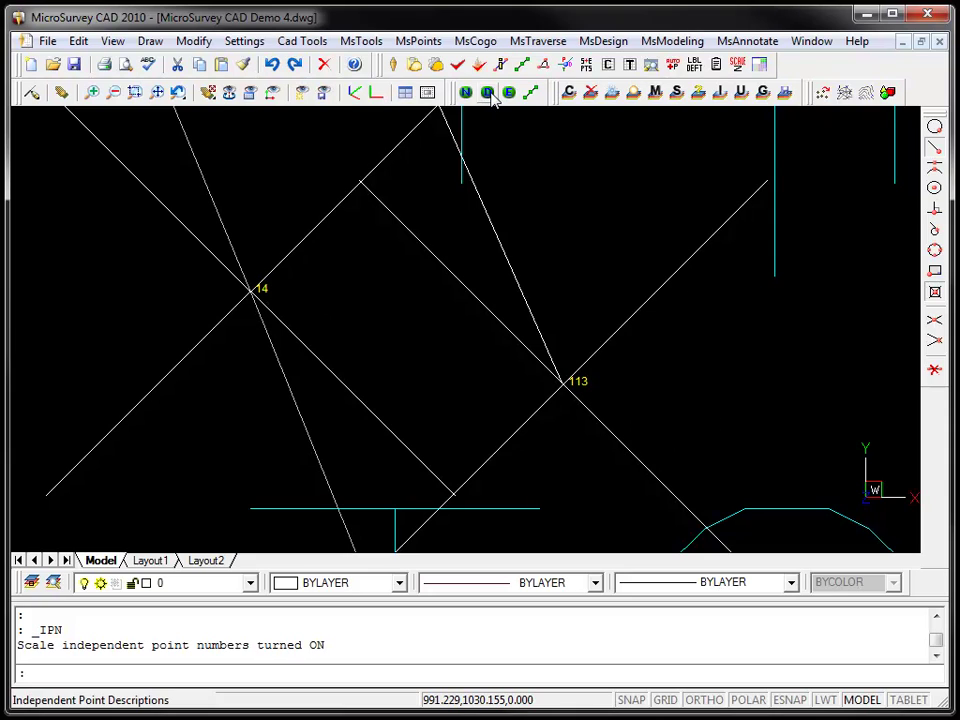
left_click(488, 92)
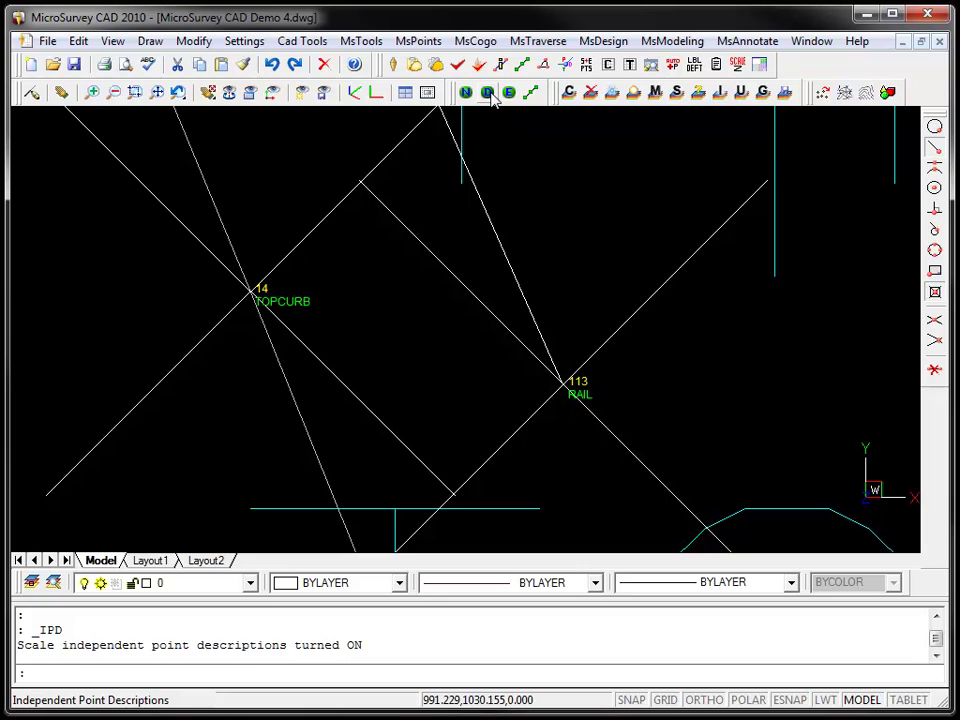
left_click(509, 92)
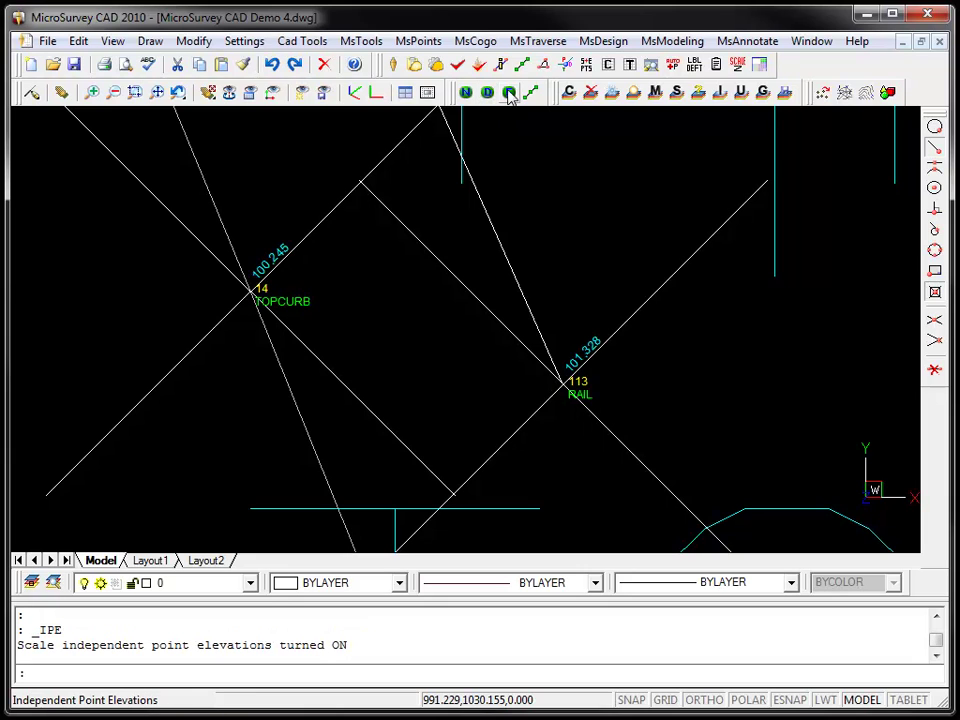
scroll(505, 315, "down", 1)
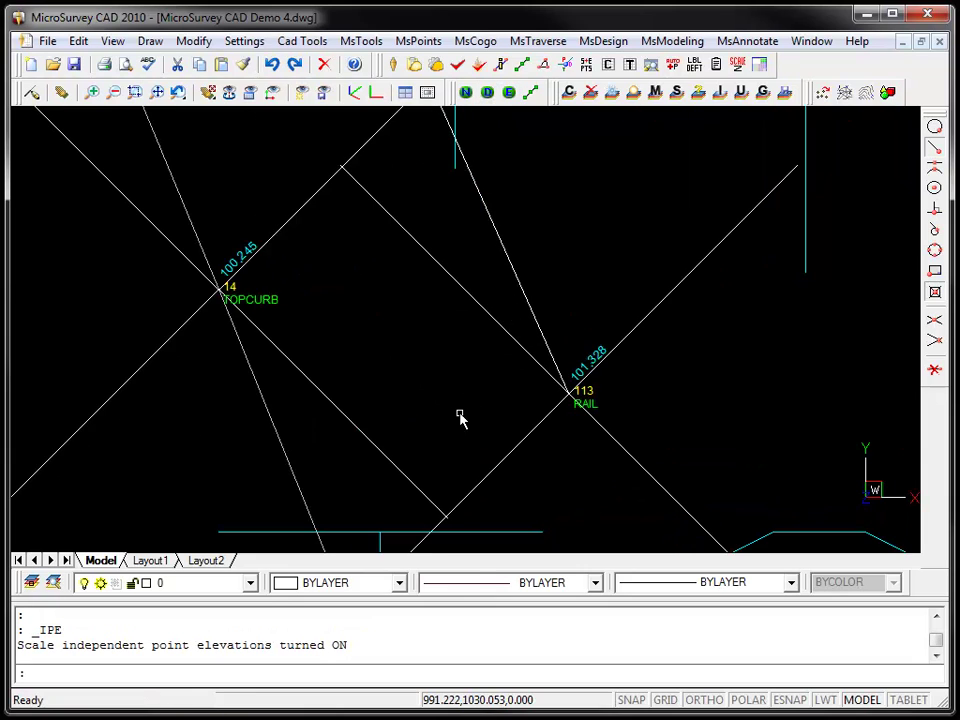
mouse_move(455, 420)
middle_mouse_down()
mouse_move(576, 416)
mouse_move(821, 452)
mouse_move(531, 360)
mouse_move(538, 400)
mouse_move(564, 349)
mouse_move(568, 390)
middle_mouse_up()
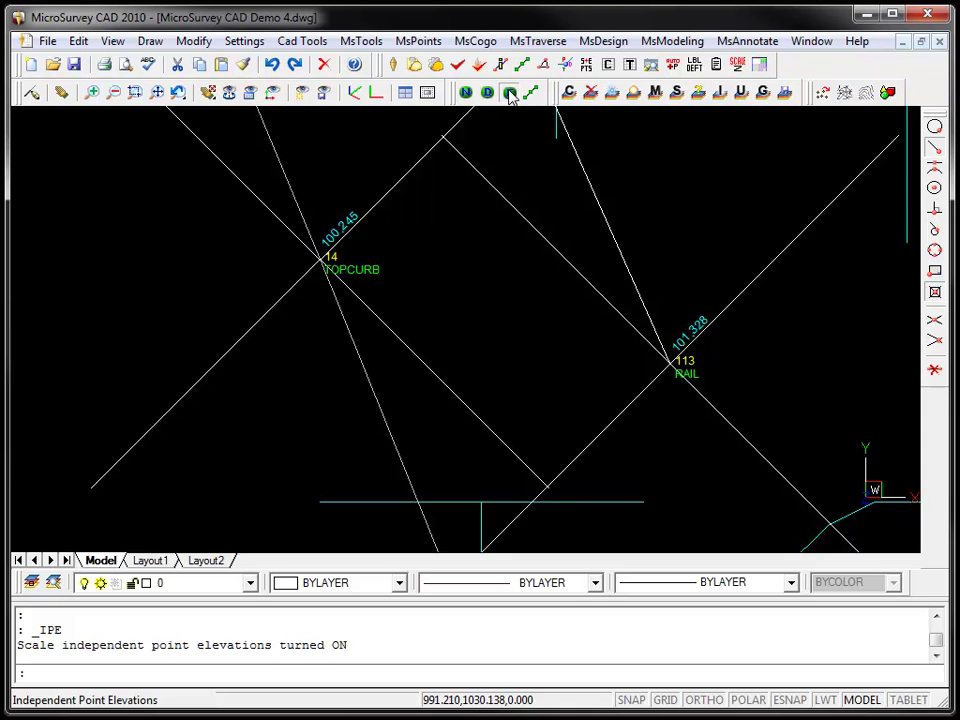
left_click(510, 94)
left_click(487, 94)
left_click(466, 94)
scroll(392, 332, "up", 2)
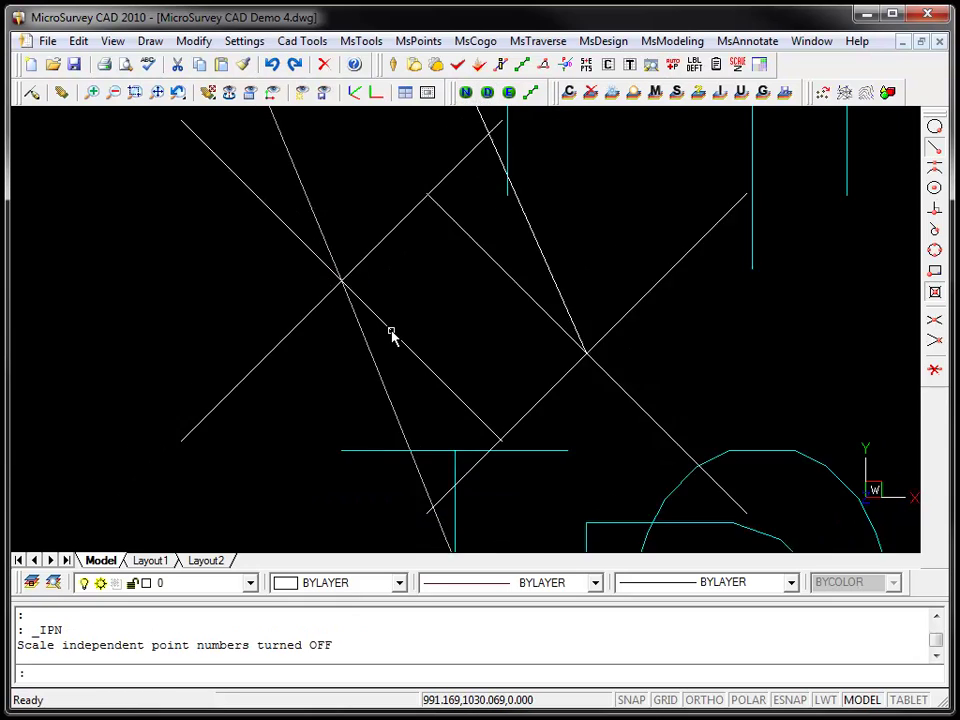
scroll(392, 332, "up", 2)
scroll(392, 332, "up", 1)
scroll(392, 332, "up", 1)
scroll(392, 332, "down", 3)
scroll(392, 332, "down", 3)
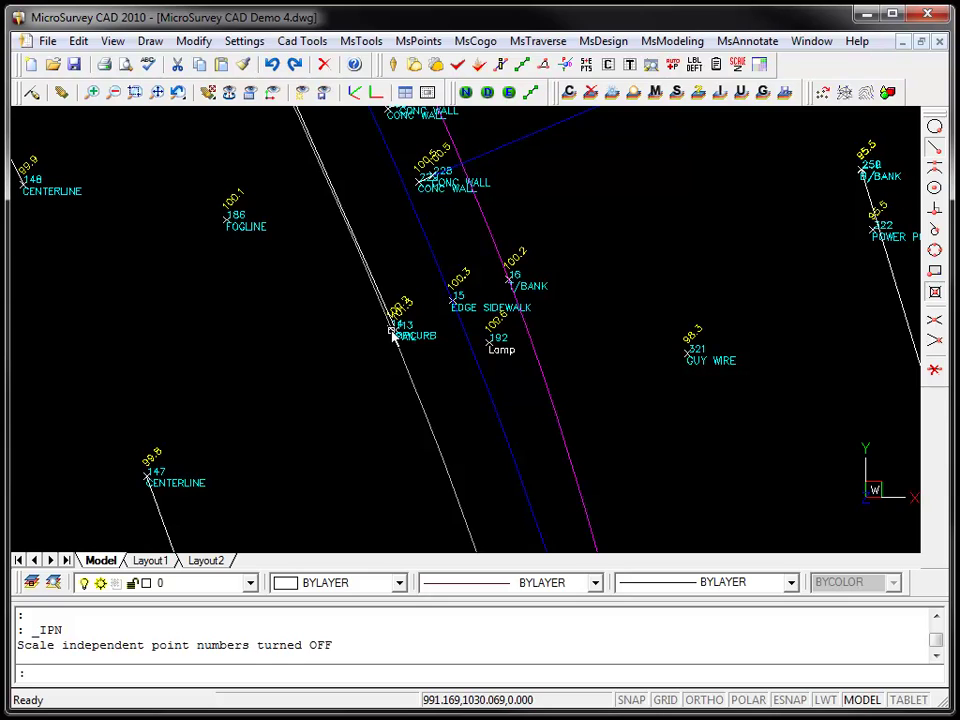
scroll(392, 332, "down", 3)
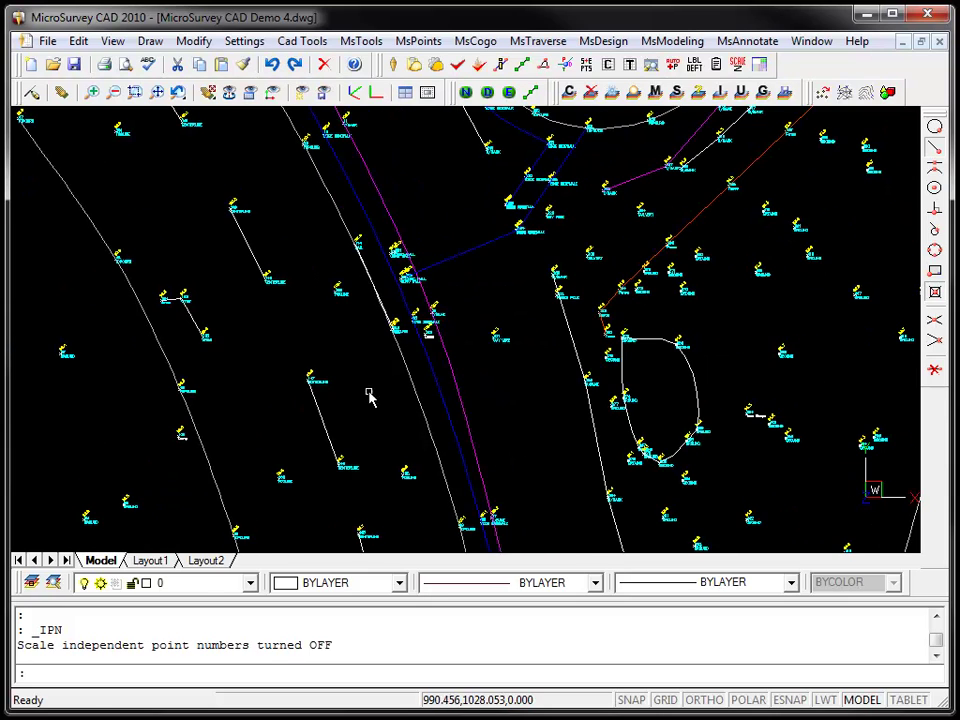
mouse_move(358, 431)
middle_mouse_down()
mouse_move(259, 446)
mouse_move(568, 297)
mouse_move(437, 388)
middle_mouse_up()
scroll(437, 387, "up", 3)
scroll(420, 400, "up", 2)
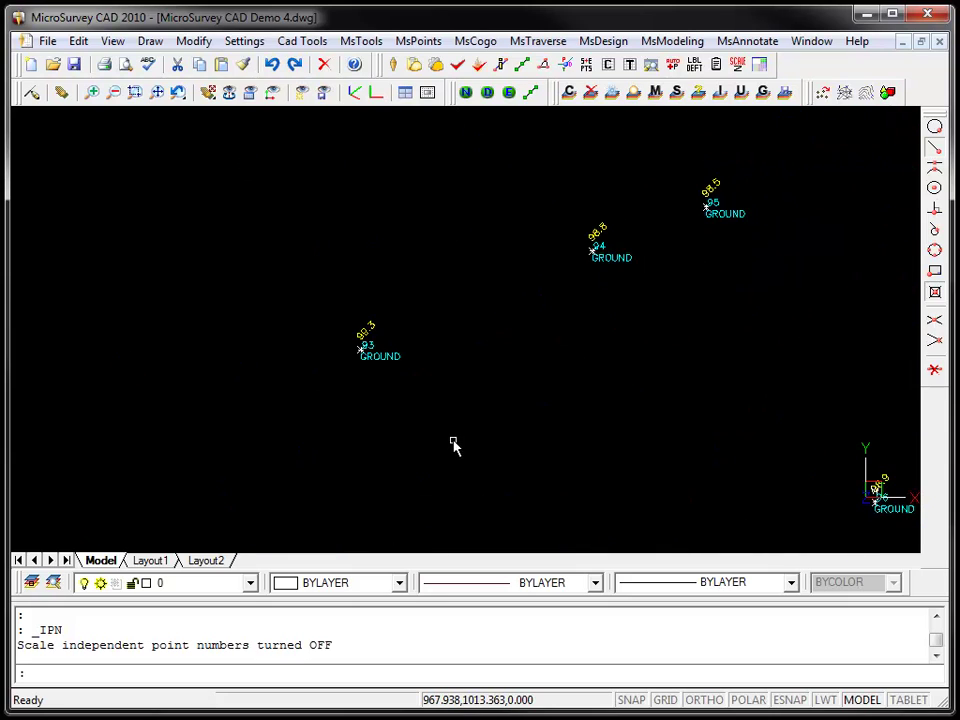
Inverse points 92–93–94, labelling N88°14'06"E 9.84 and N66°52'32"E 5.72
middle_click_drag(388, 454, 480, 452)
type("cogo")
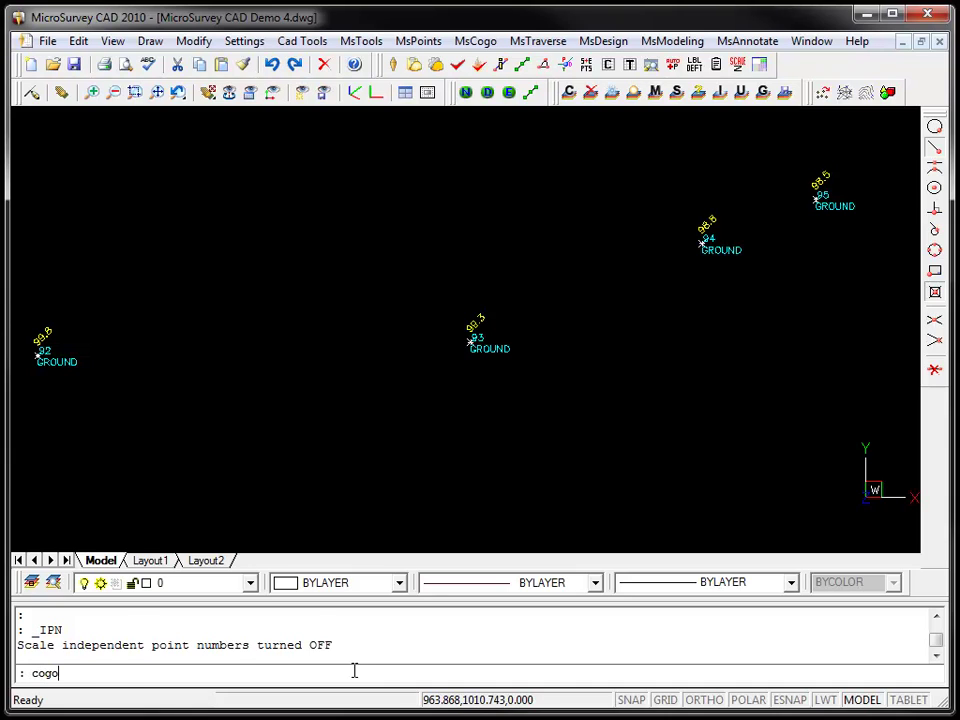
key("Return")
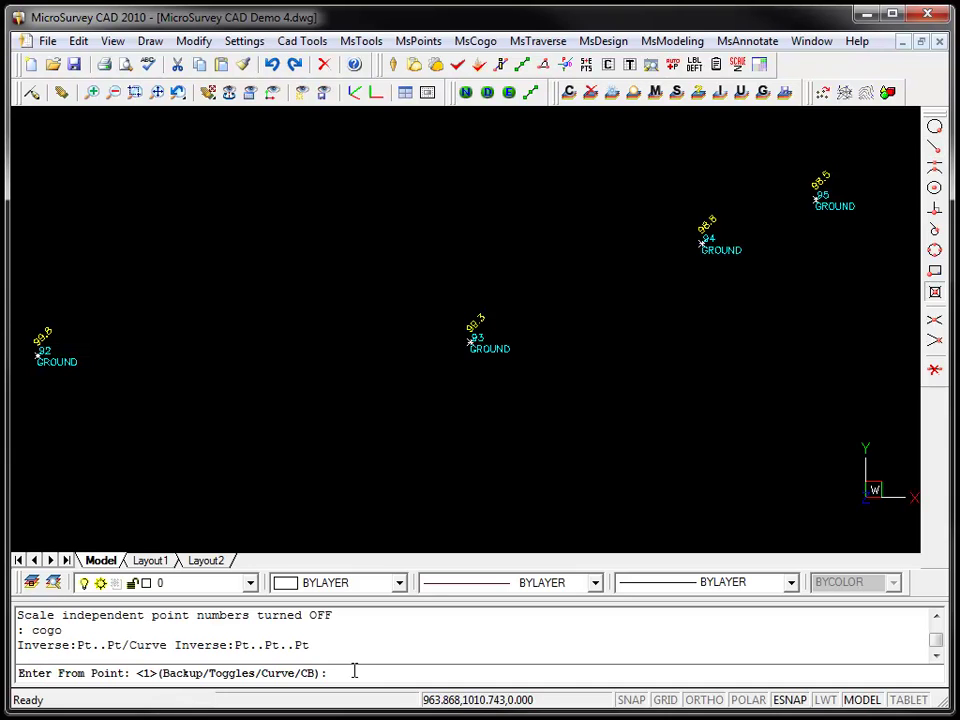
type("92..93")
key("Return")
key("Return")
key("Return")
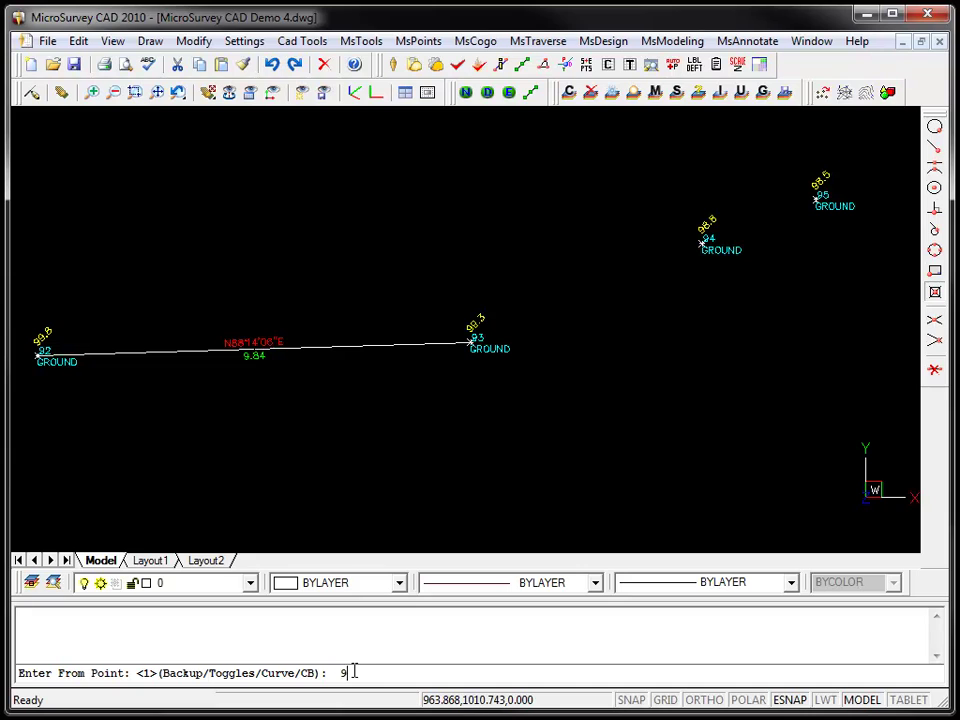
key("Return")
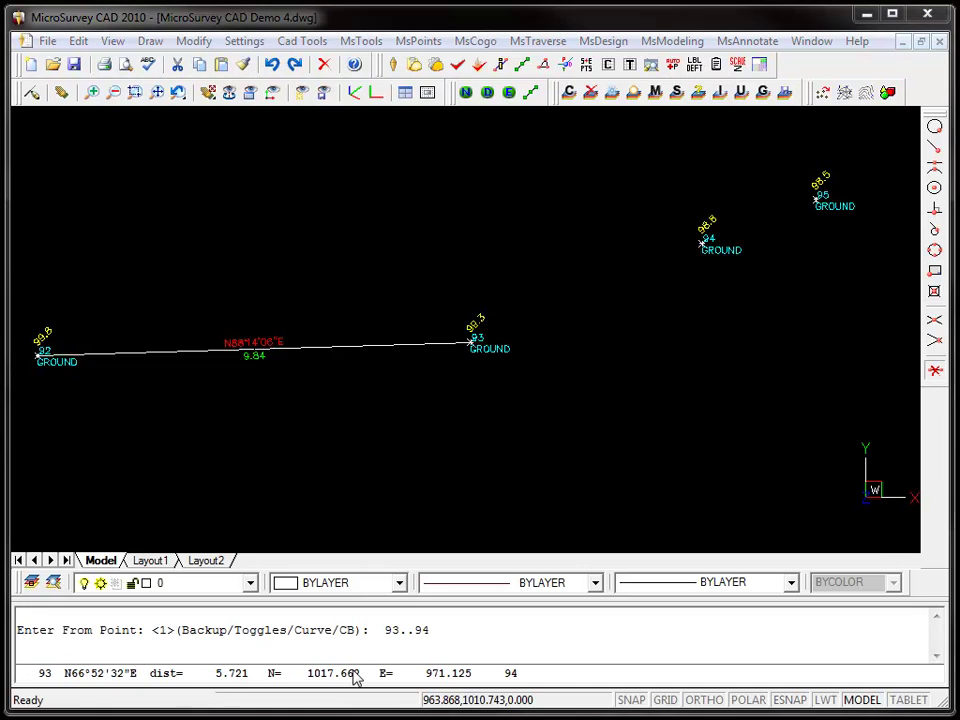
key("Return")
key("Return")
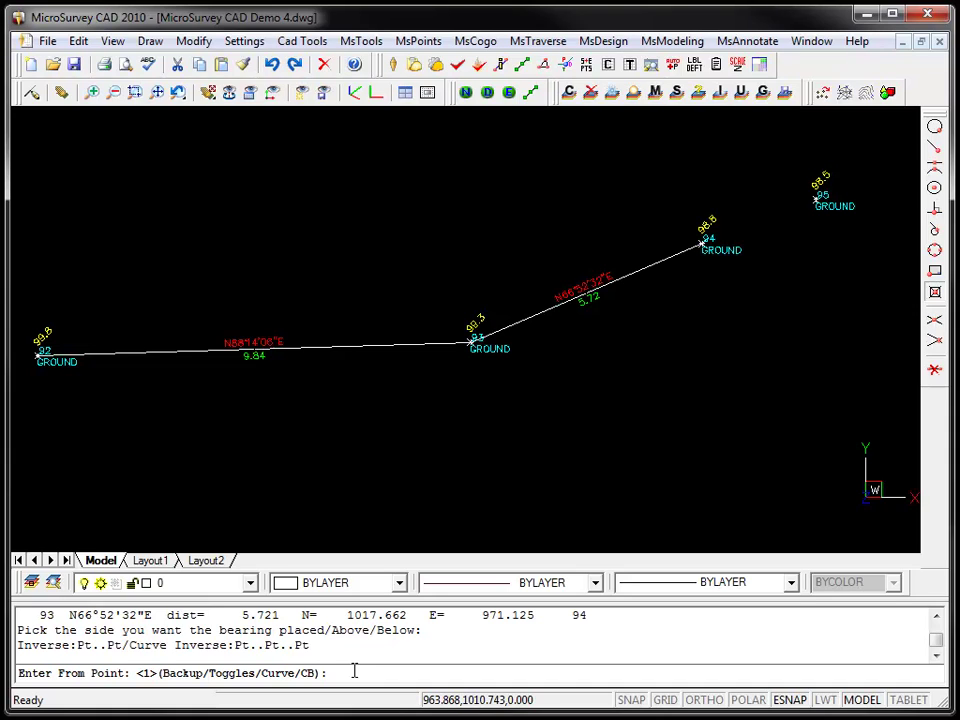
key("Escape")
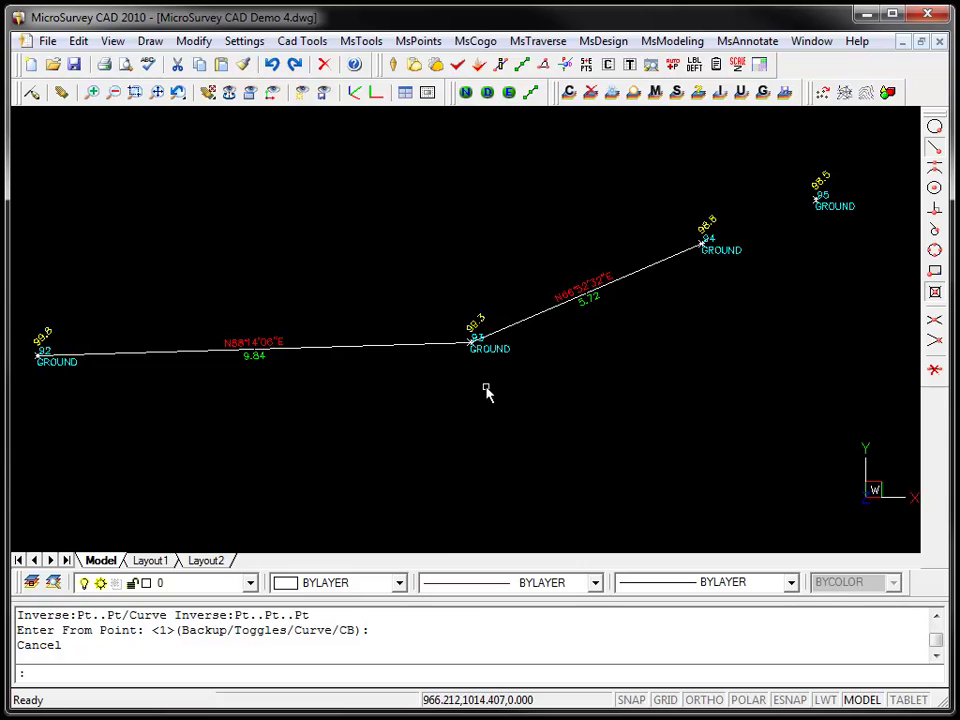
middle_click_drag(486, 390, 542, 405)
type("m")
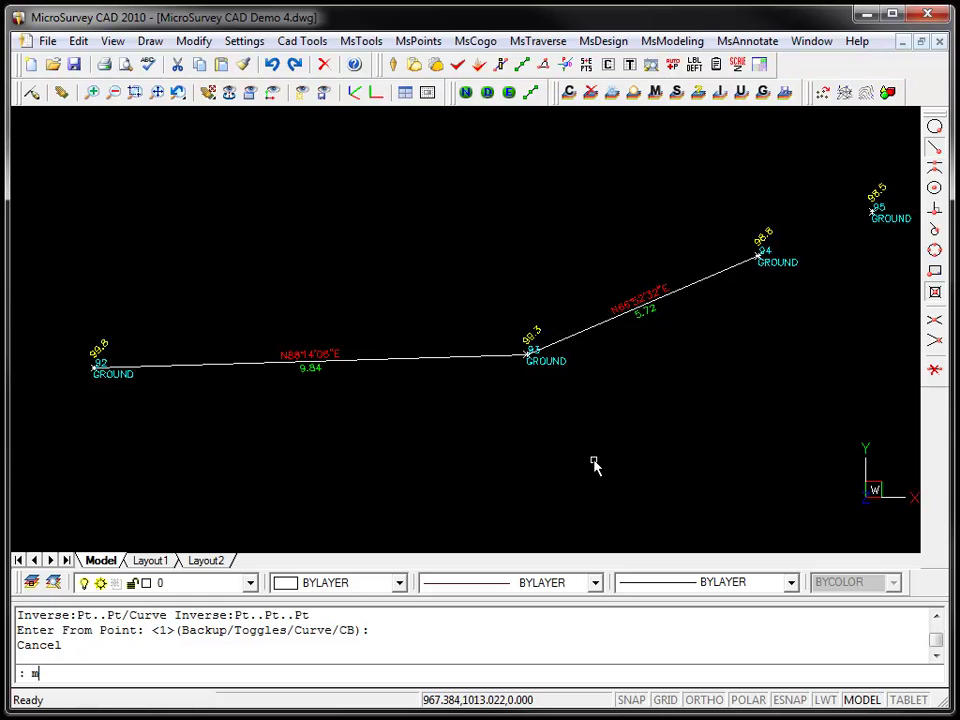
key("Return")
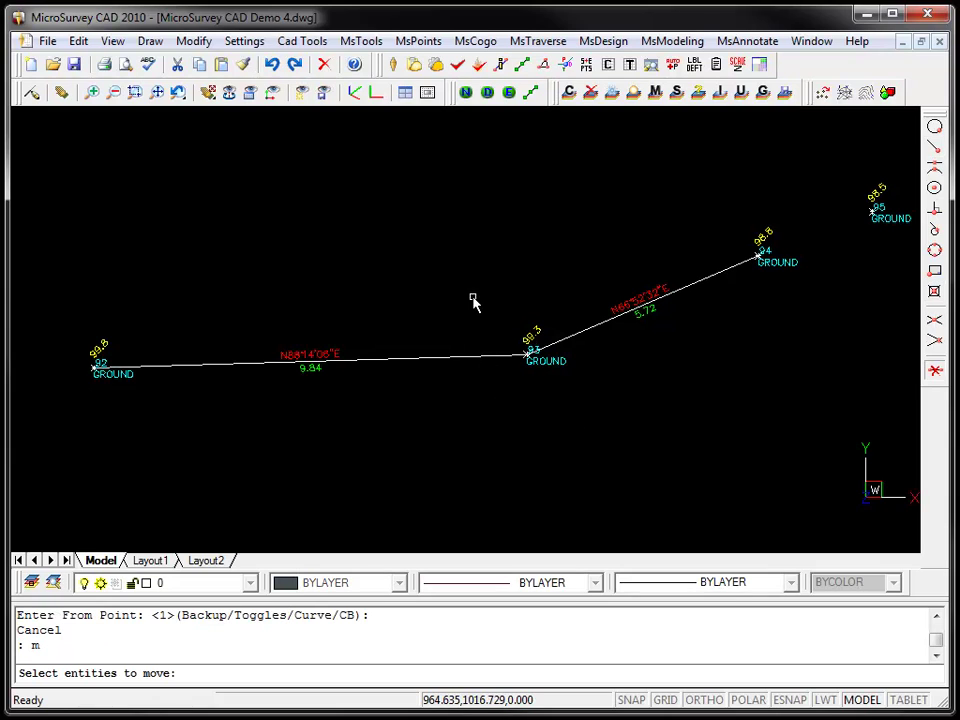
left_click(473, 297)
left_click(600, 430)
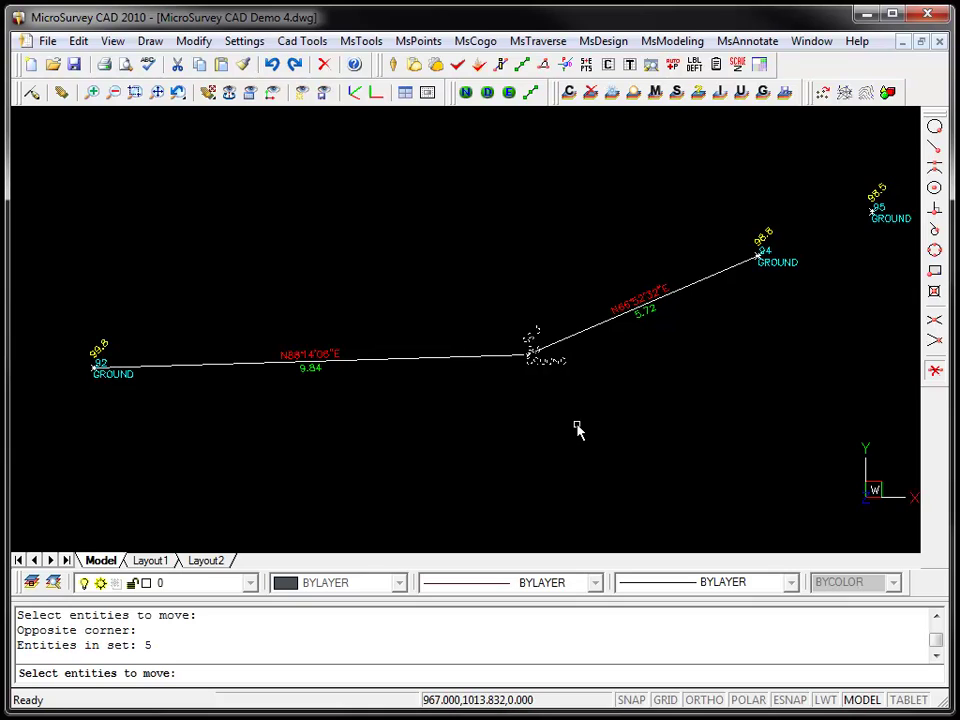
key("Return")
left_click(545, 388)
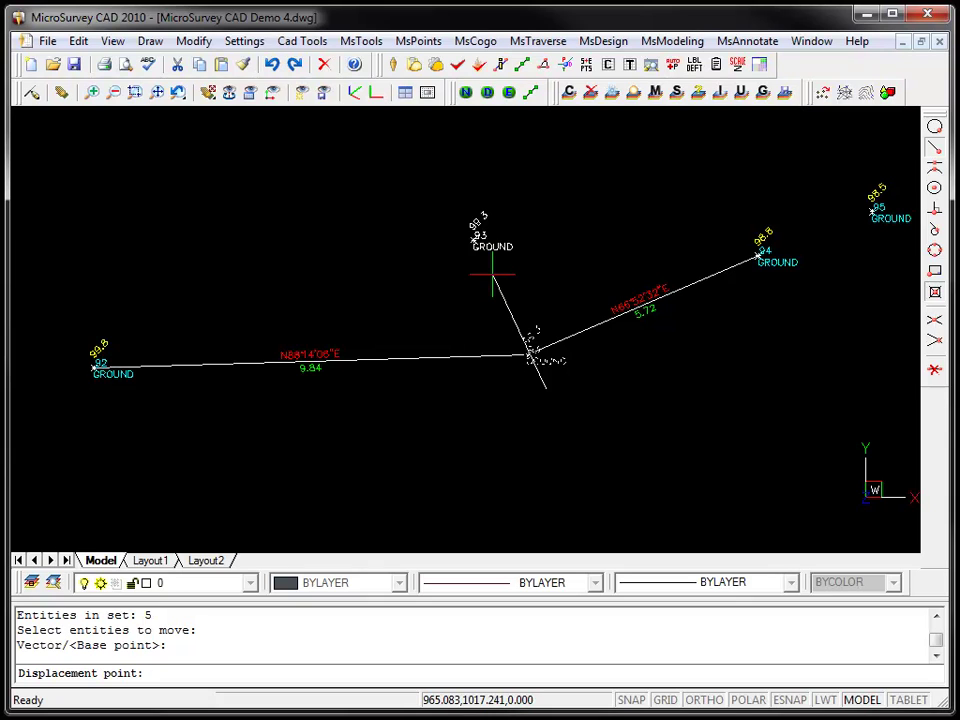
left_click(492, 276)
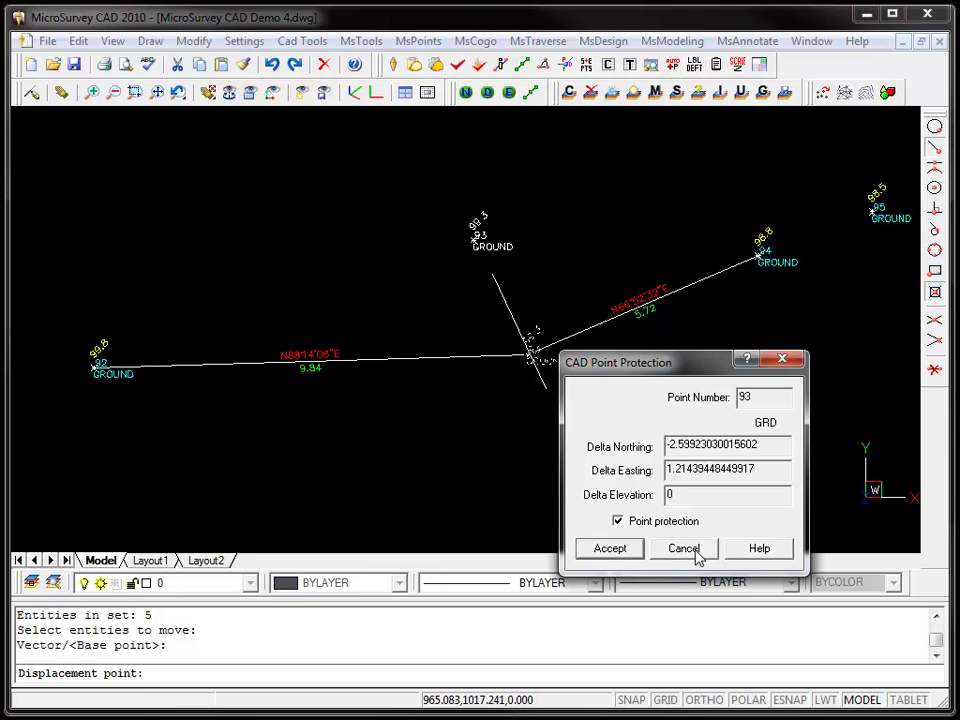
left_click(685, 550)
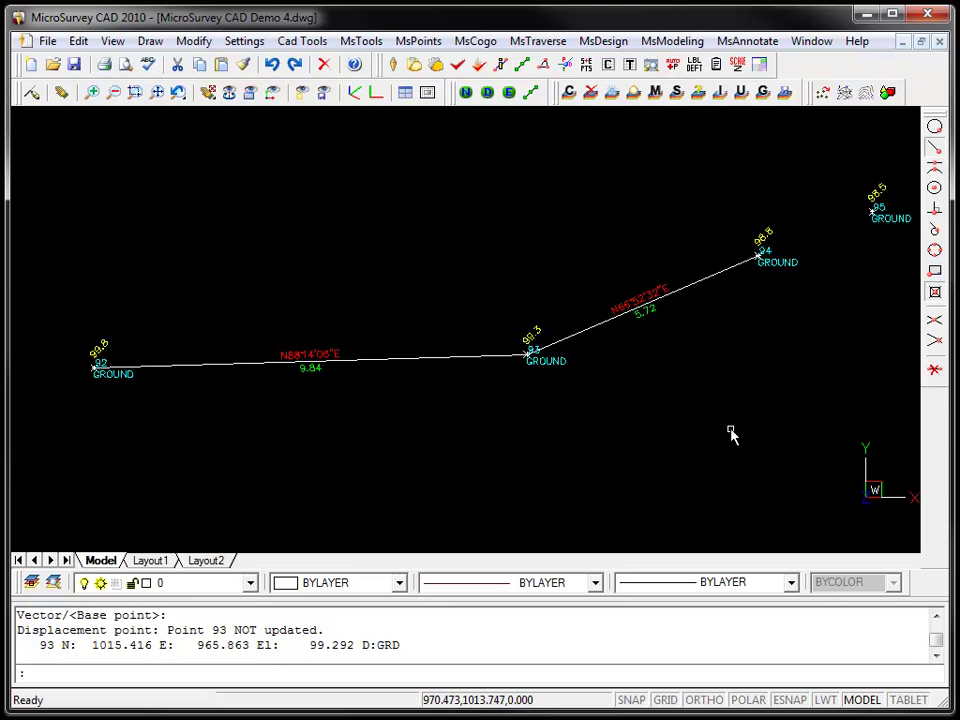
Zoom to the building and freeze the elevation and Building description label layers
scroll(730, 432, "down", 2)
scroll(730, 432, "down", 4)
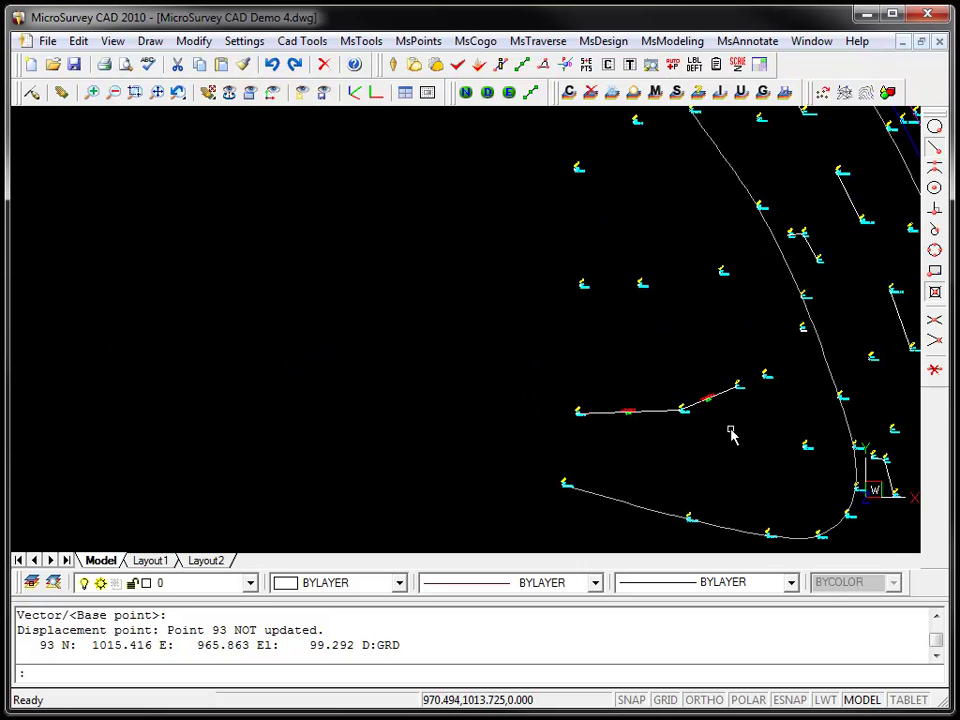
middle_click_drag(761, 476, 585, 380)
middle_click(680, 355)
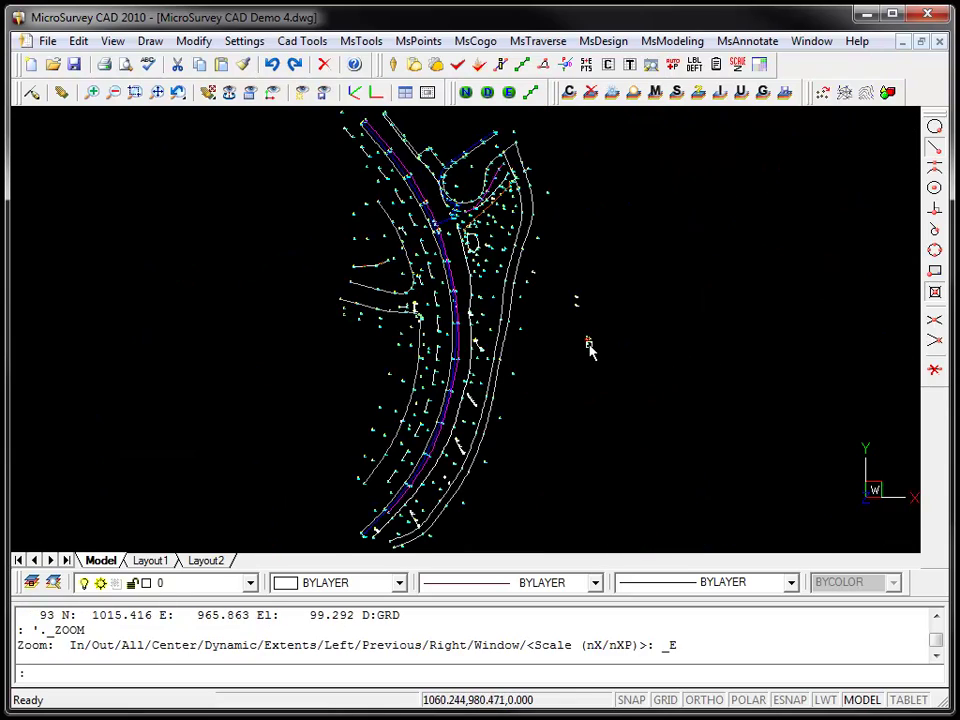
scroll(587, 320, "up", 10)
scroll(585, 312, "up", 3)
scroll(570, 306, "up", 2)
scroll(557, 313, "up", 3)
mouse_move(634, 360)
middle_mouse_down()
mouse_move(503, 343)
mouse_move(527, 364)
middle_mouse_up()
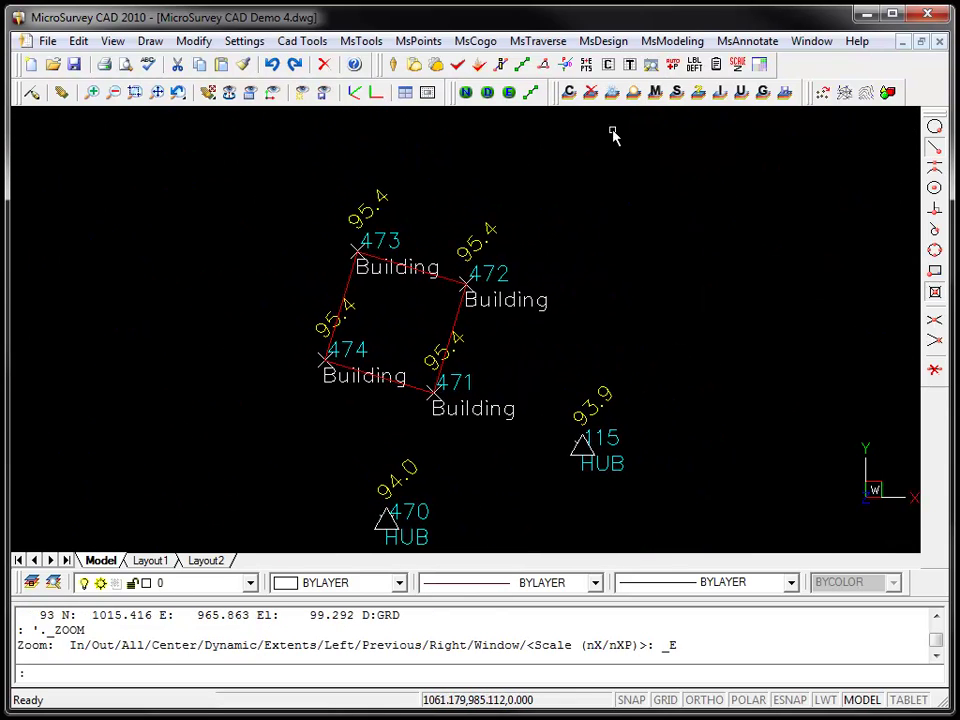
left_click(612, 92)
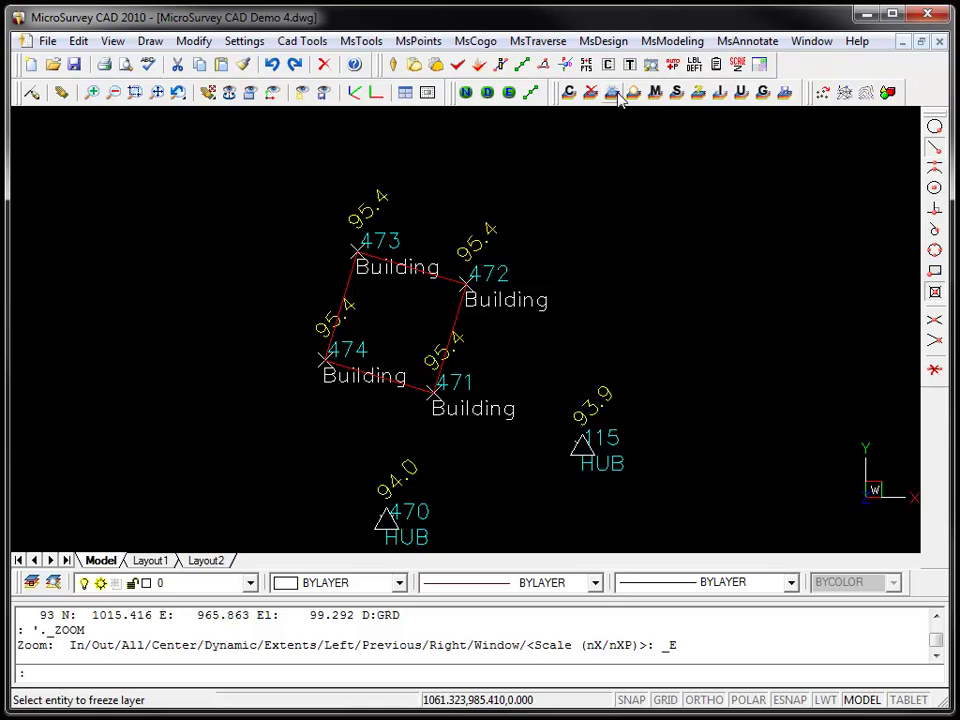
left_click(474, 250)
key("Return")
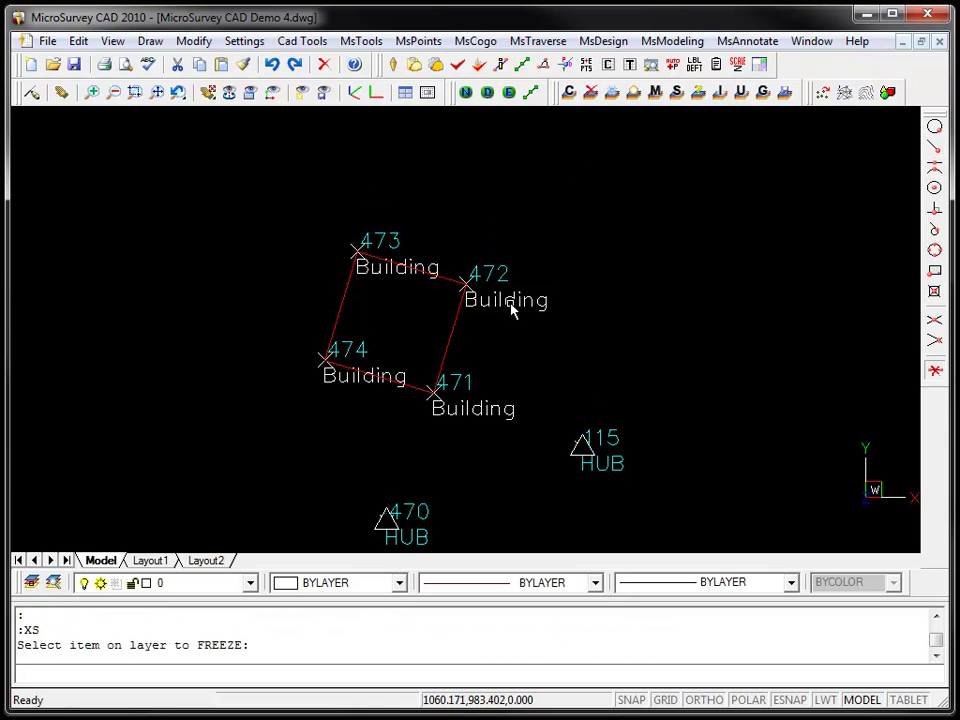
left_click(508, 302)
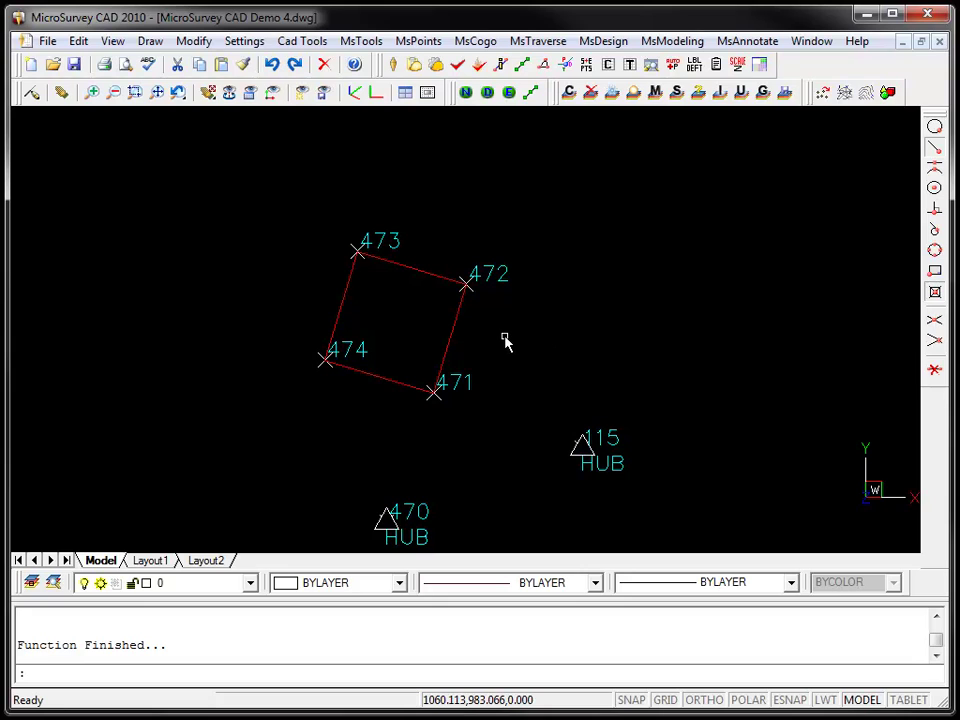
Auto-label the 473–472 and 473–474 building sides with their 1.16 distances
left_click(768, 44)
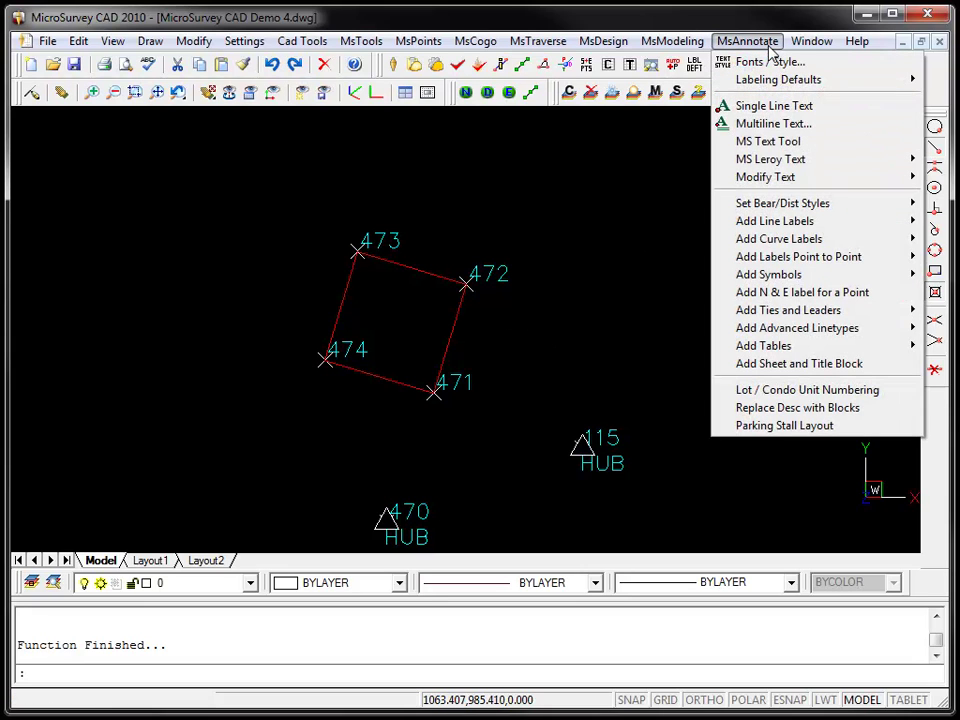
mouse_move(775, 221)
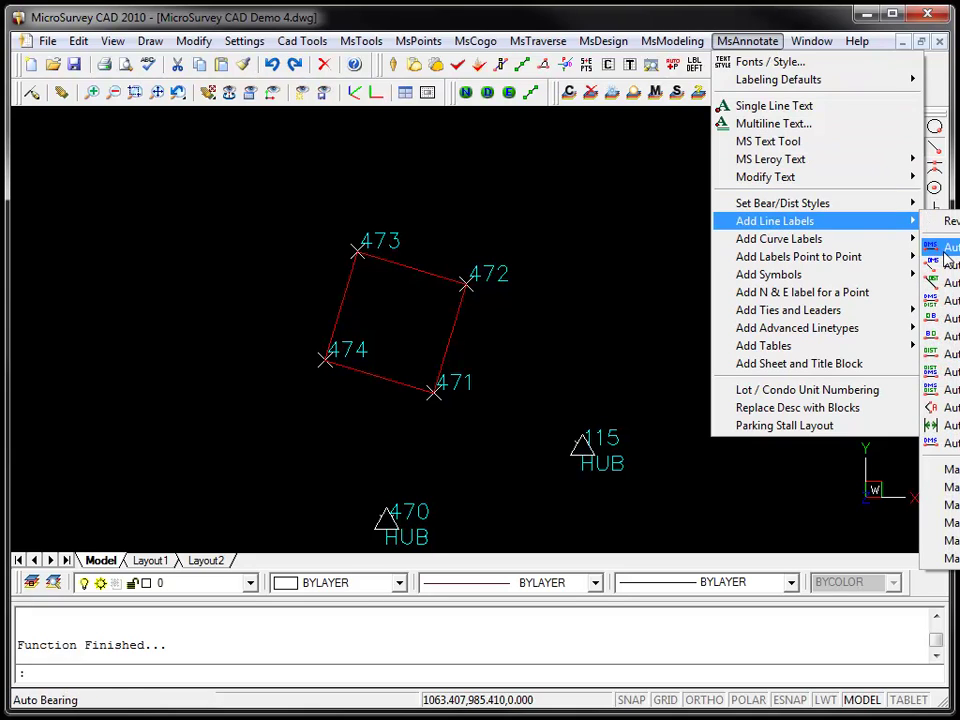
left_click(940, 354)
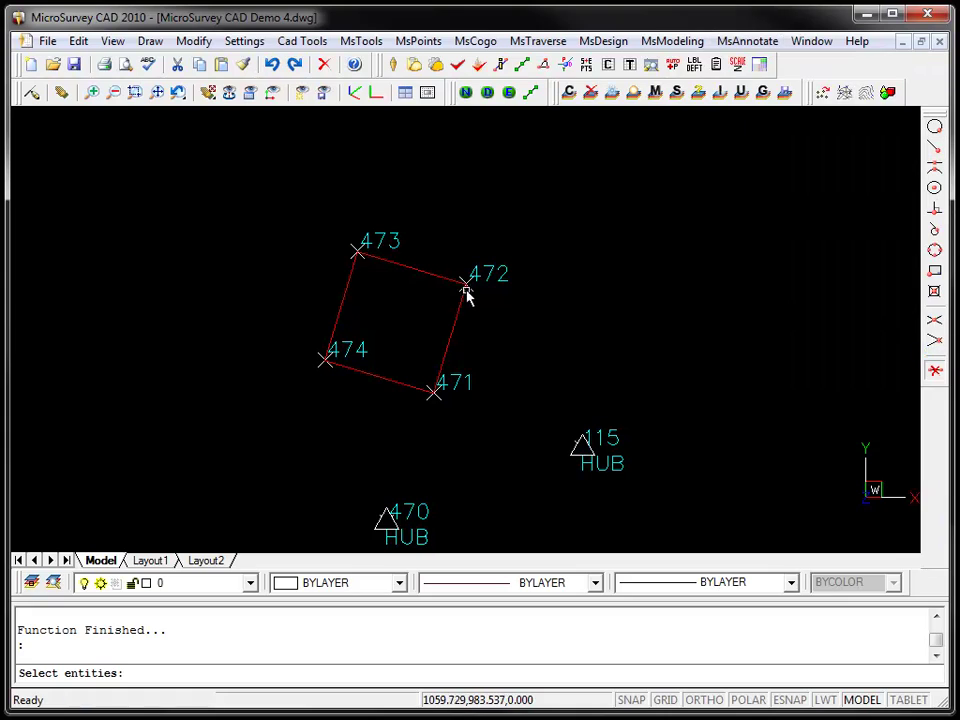
left_click(419, 275)
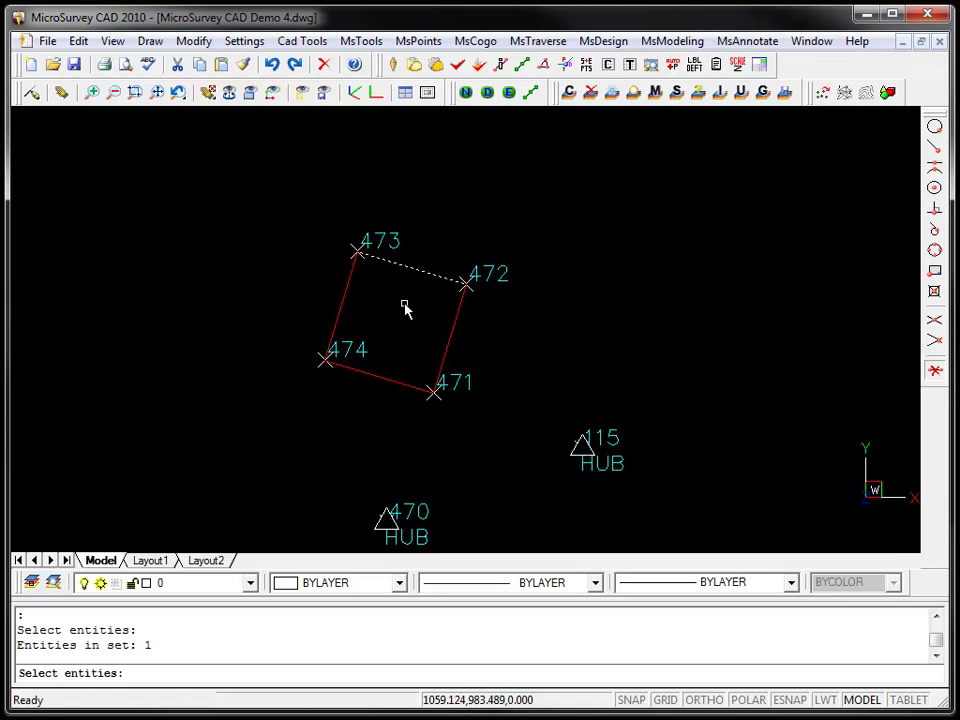
left_click(340, 315)
key("Return")
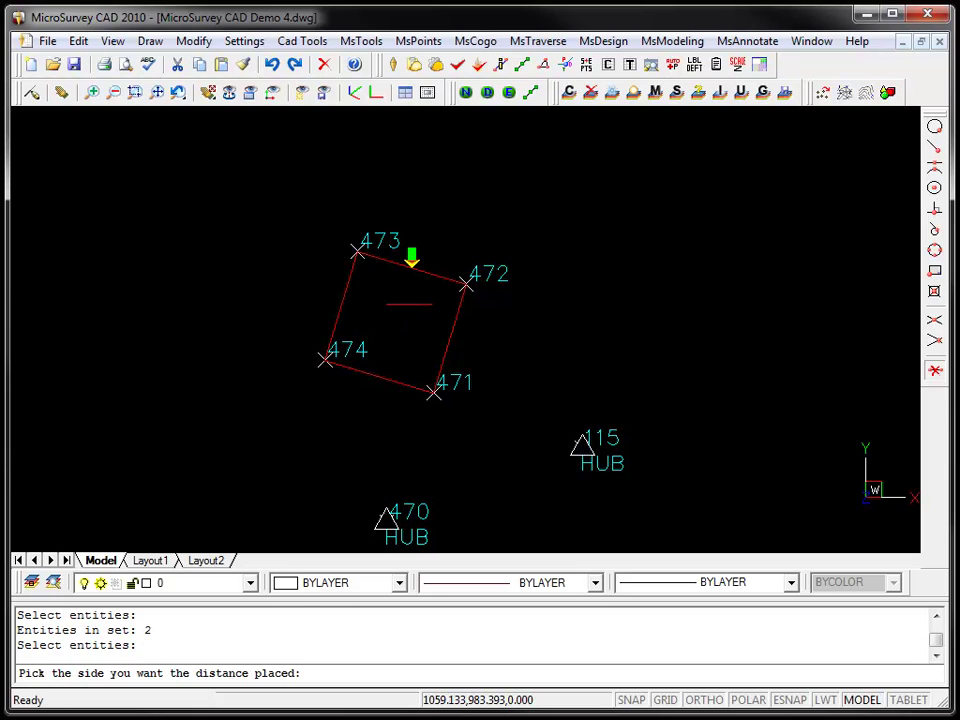
left_click(407, 306)
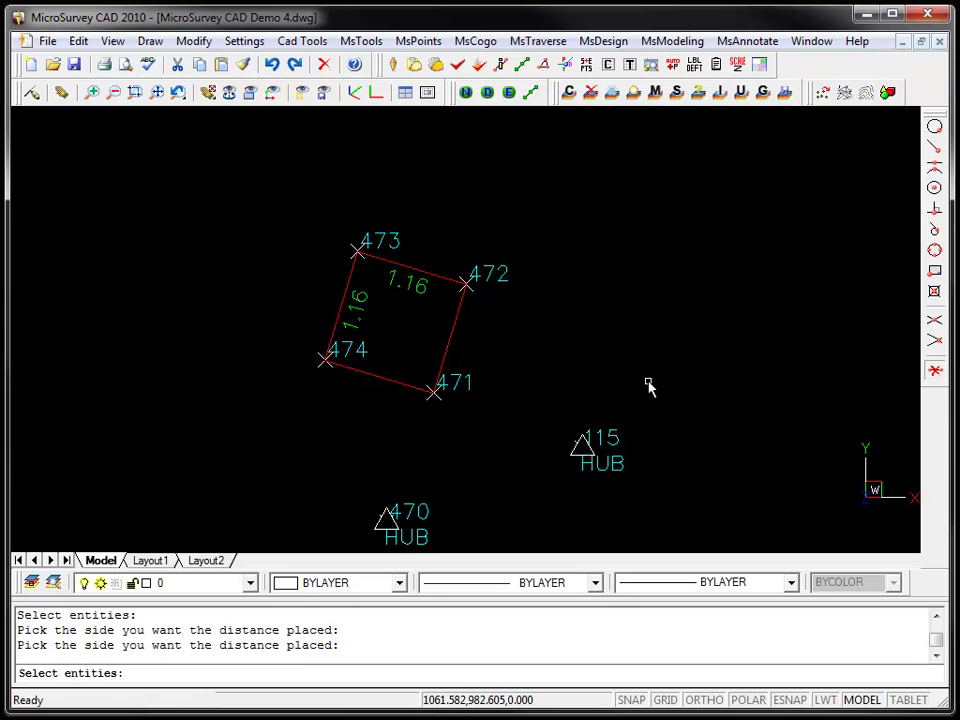
scroll(648, 386, "down", 2)
scroll(647, 386, "down", 2)
Orbit the survey into a 3-D side view about a rotation centre on the road
key("Escape")
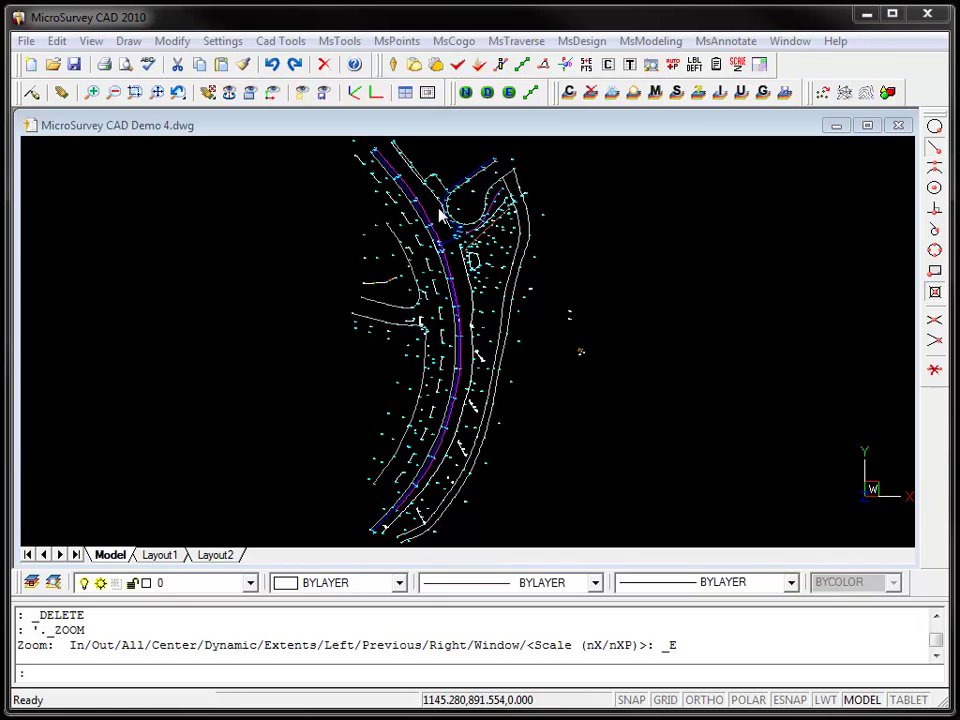
scroll(431, 325, "up", 5)
left_click(354, 93)
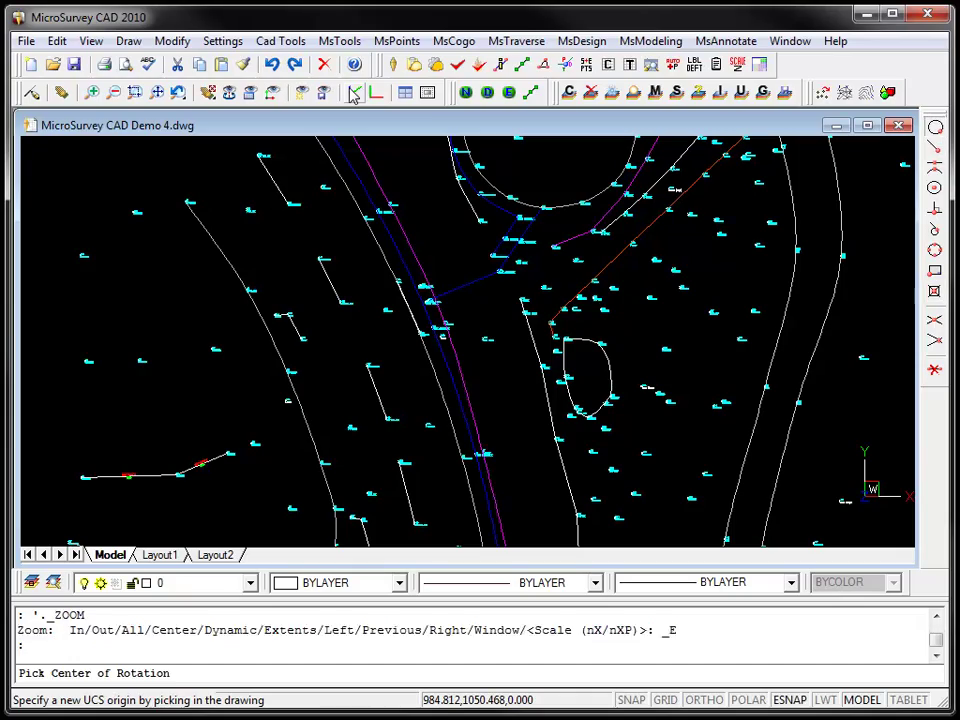
left_click(455, 385)
mouse_move(567, 487)
left_mouse_down()
mouse_move(589, 375)
mouse_move(531, 435)
mouse_move(527, 231)
mouse_move(535, 315)
mouse_move(486, 392)
mouse_move(489, 306)
mouse_move(486, 369)
mouse_move(535, 362)
mouse_move(518, 357)
left_mouse_up()
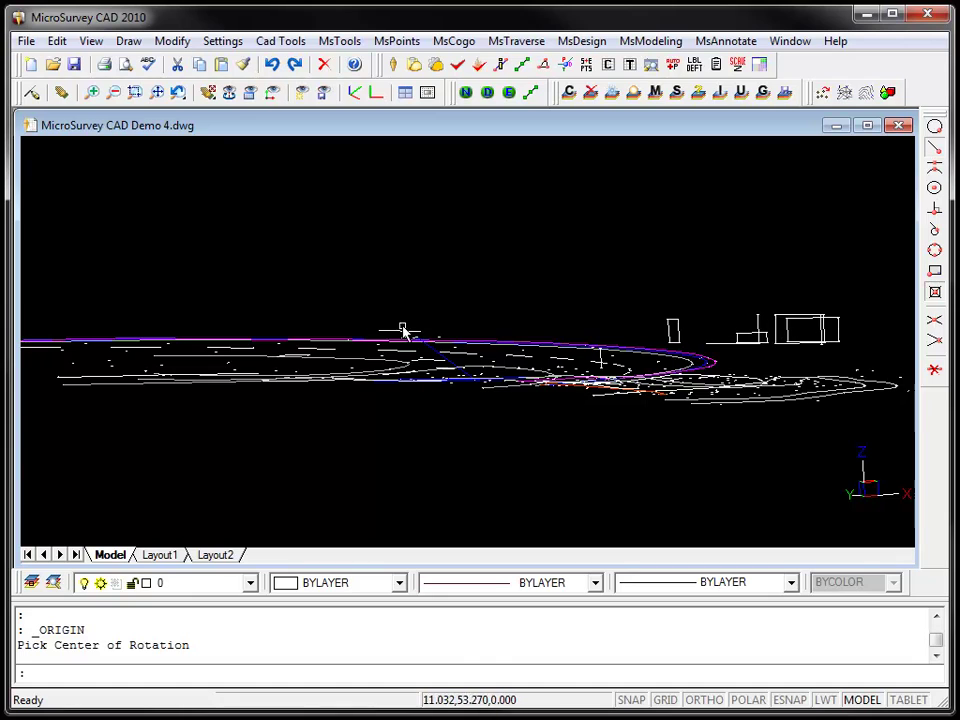
scroll(398, 332, "up", 2)
scroll(398, 332, "up", 2)
scroll(398, 332, "up", 2)
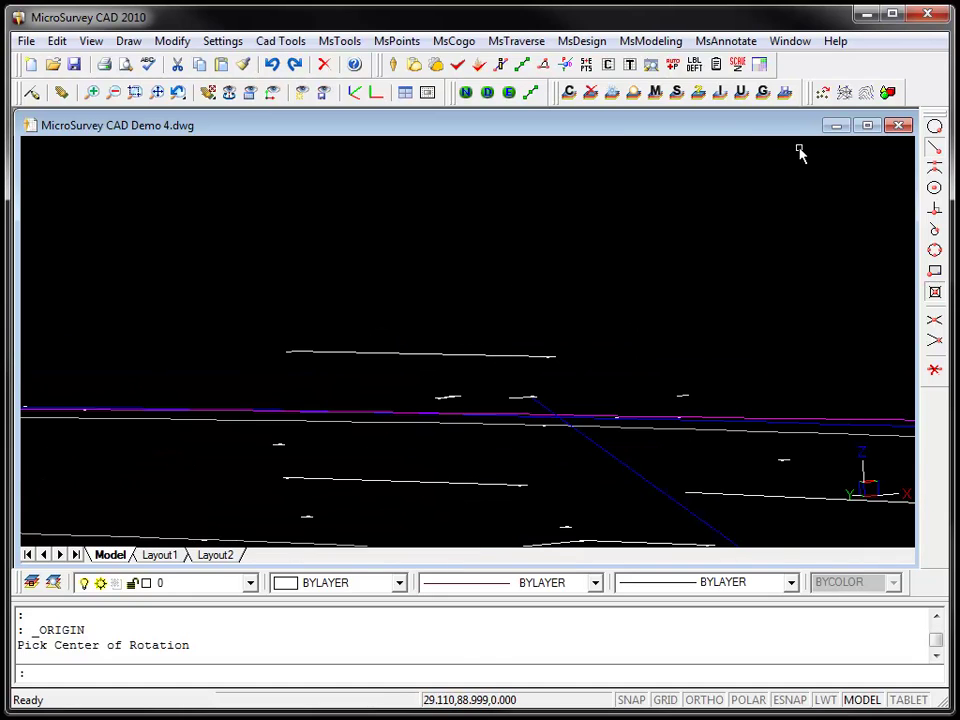
Freeze the layers of the stray raised line and the raised building outlines
key("Escape")
type("XS")
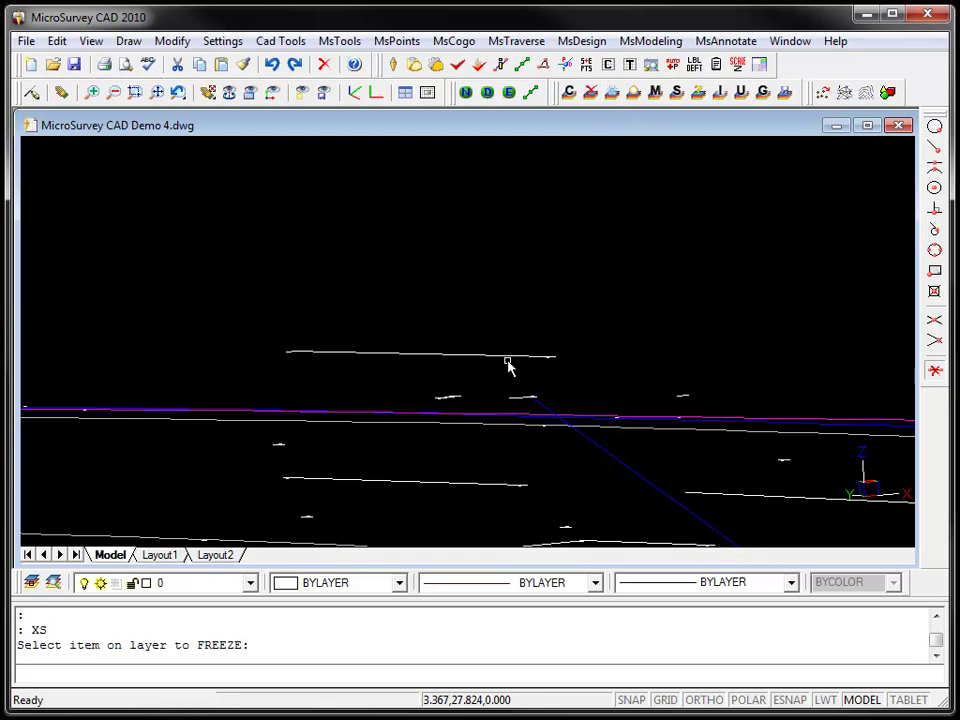
left_click(510, 358)
scroll(621, 349, "down", 2)
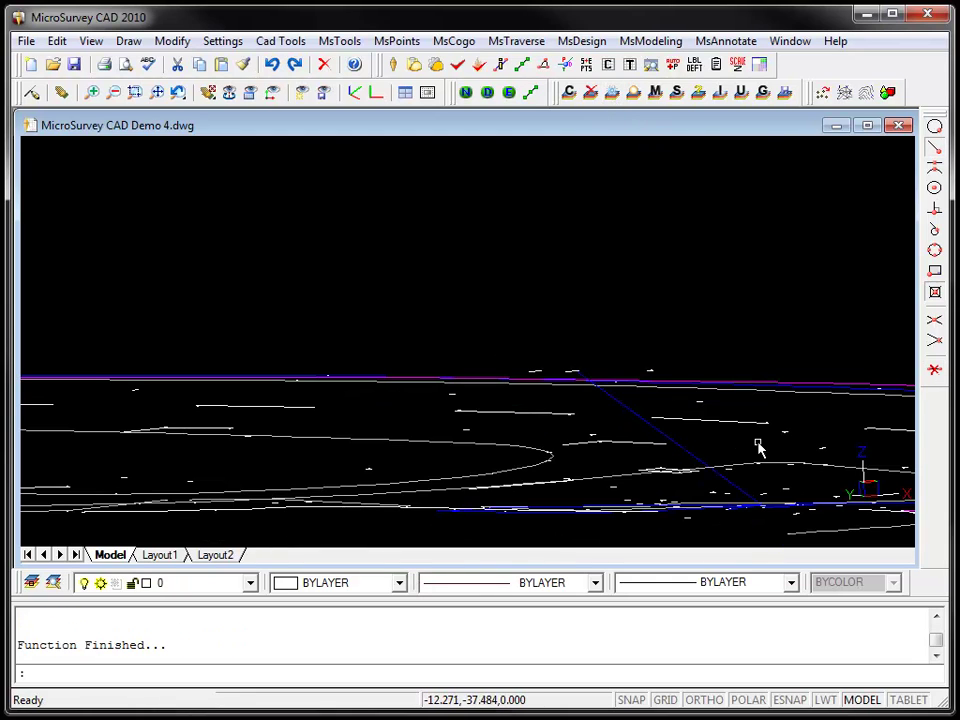
scroll(757, 446, "down", 2)
mouse_move(757, 446)
middle_mouse_down()
mouse_move(409, 407)
mouse_move(216, 400)
middle_mouse_up()
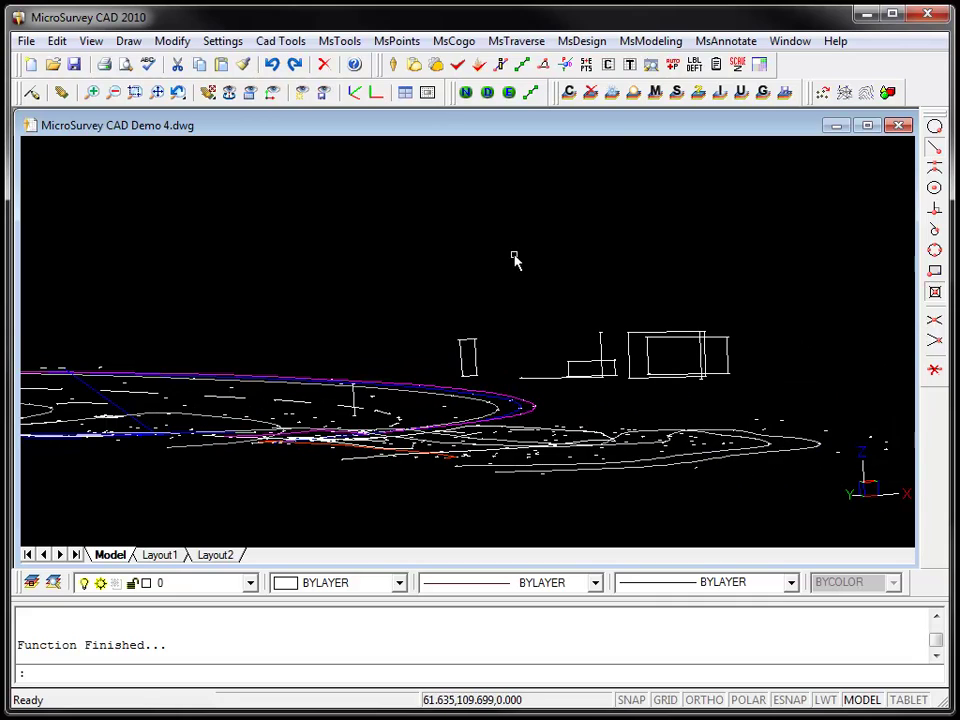
left_click(613, 92)
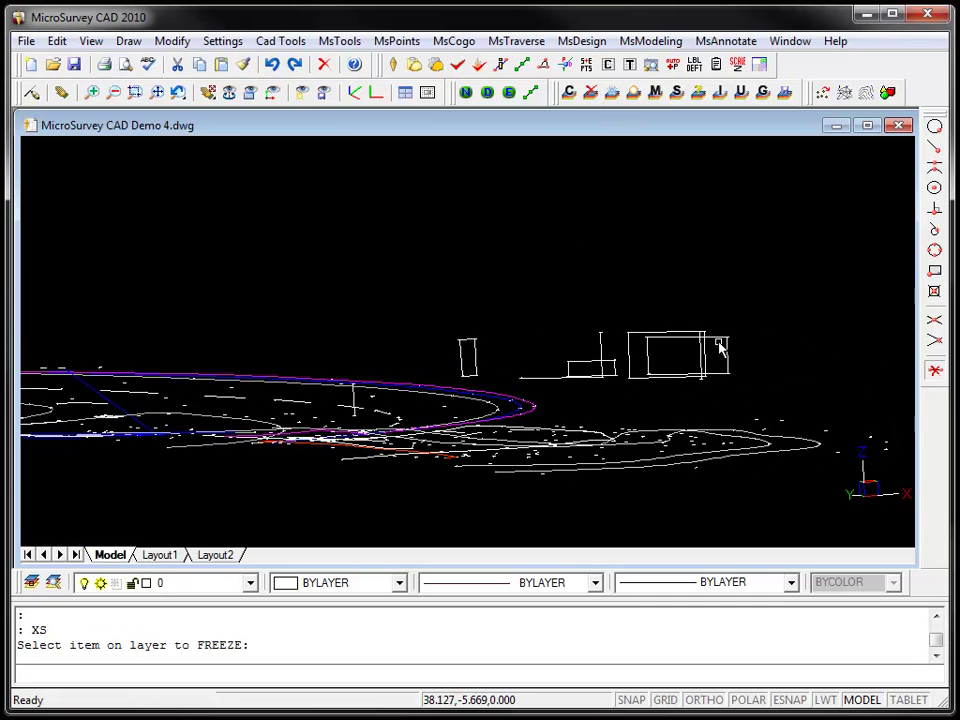
left_click(718, 340)
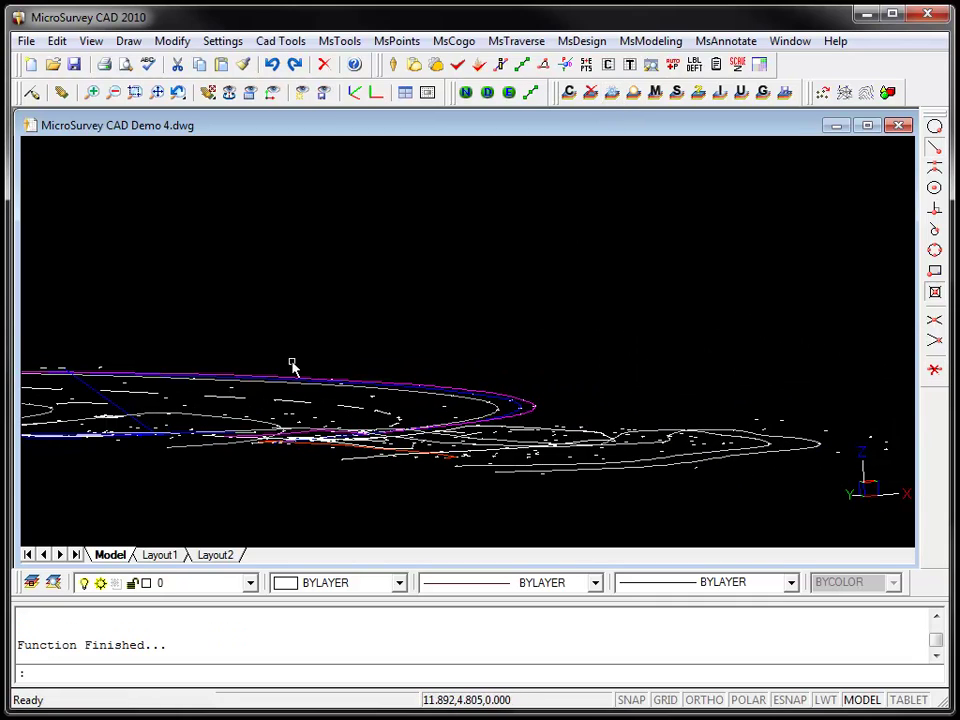
Orbit to a flatter side angle to check the remaining linework's elevations
middle_click_drag(274, 364, 230, 438, "shift")
scroll(230, 438, "up", 2)
scroll(230, 438, "up", 2)
middle_click_drag(300, 381, 333, 403, "shift")
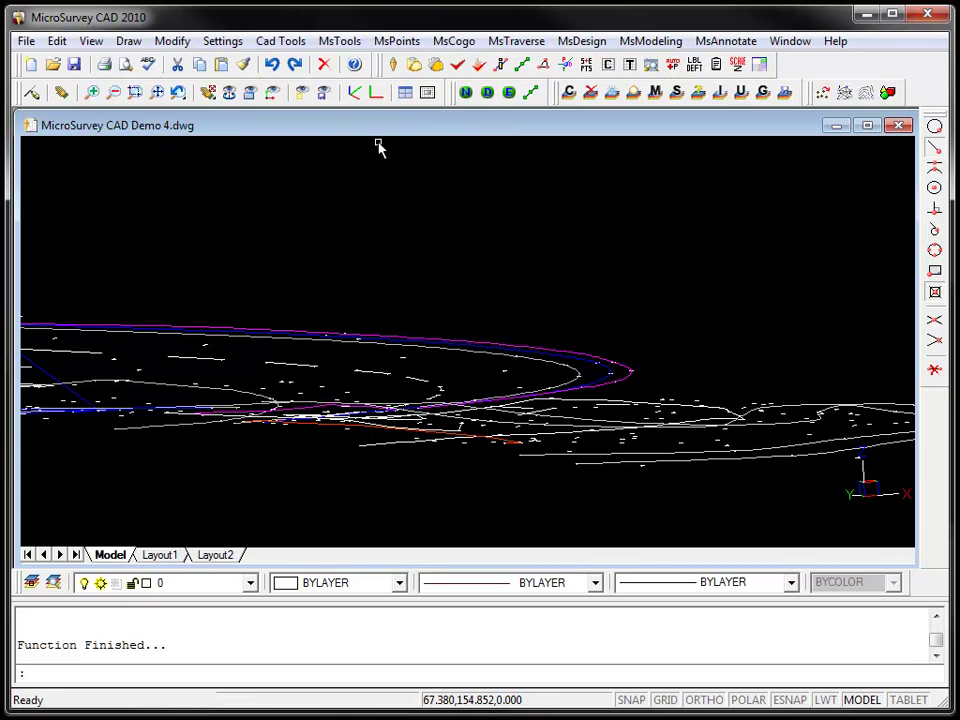
Extract points from all 1512 window-selected survey entities into GROUND, yielding 3627 surface points
left_click(375, 93)
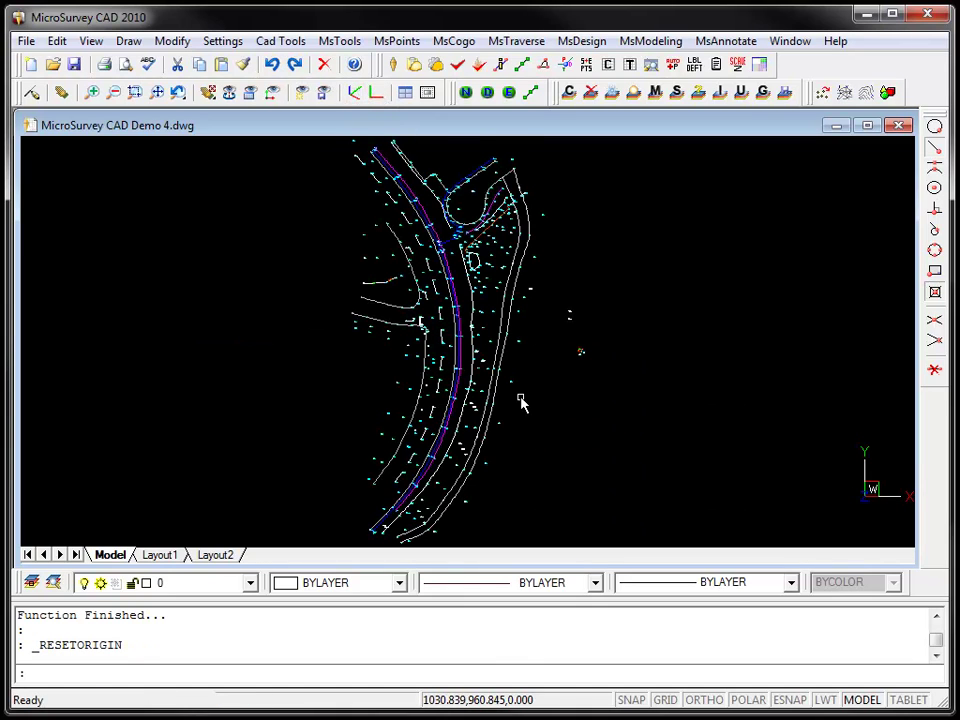
left_click(823, 93)
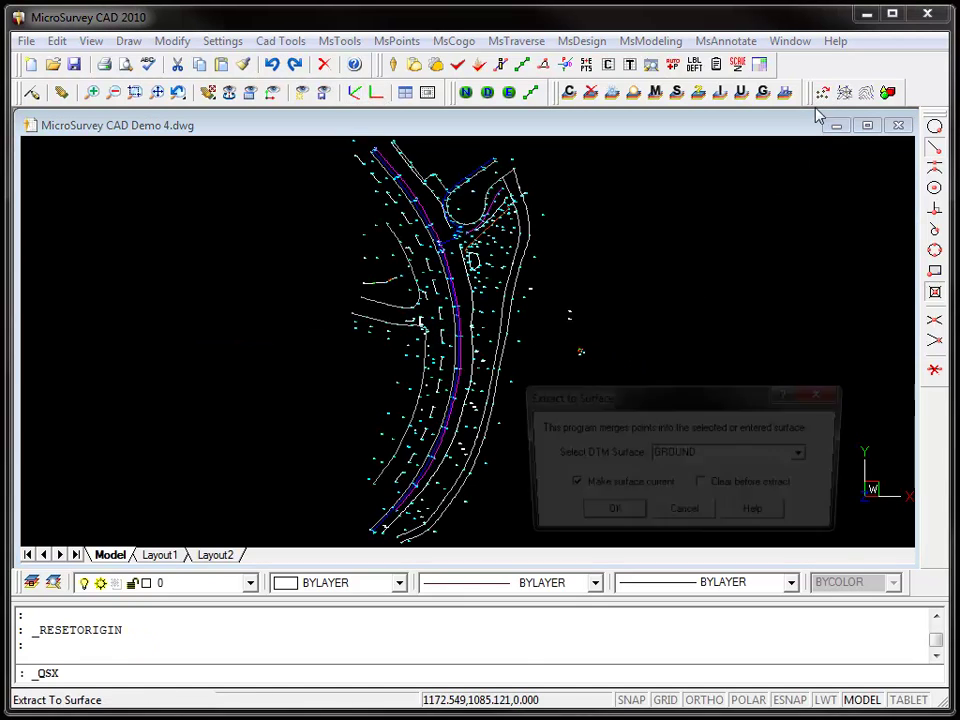
left_click(608, 516)
scroll(535, 385, "down", 3)
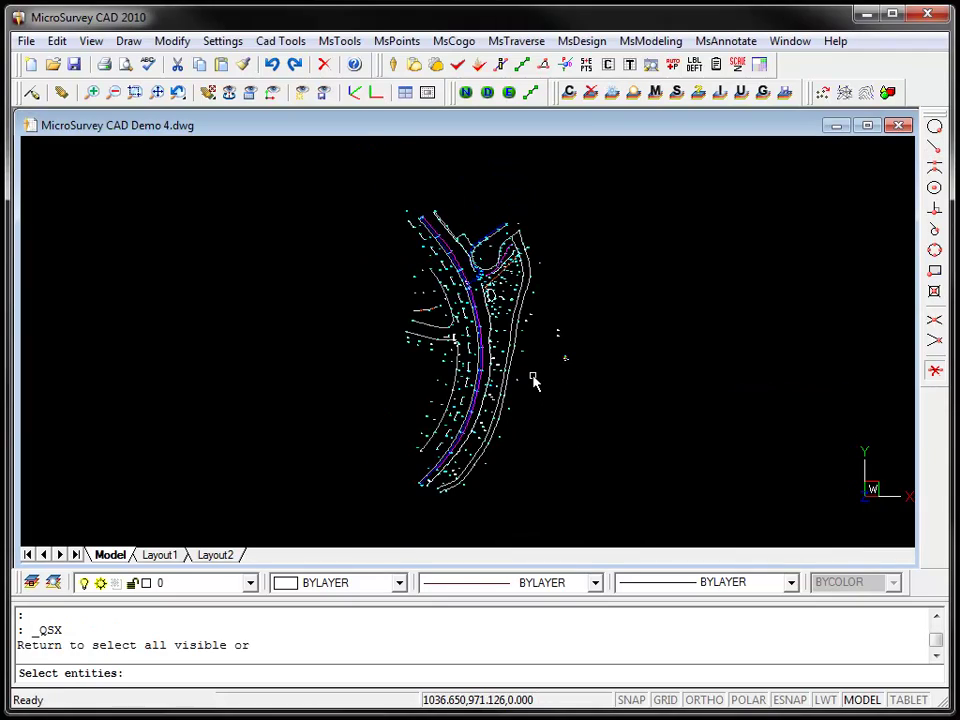
left_click(378, 187)
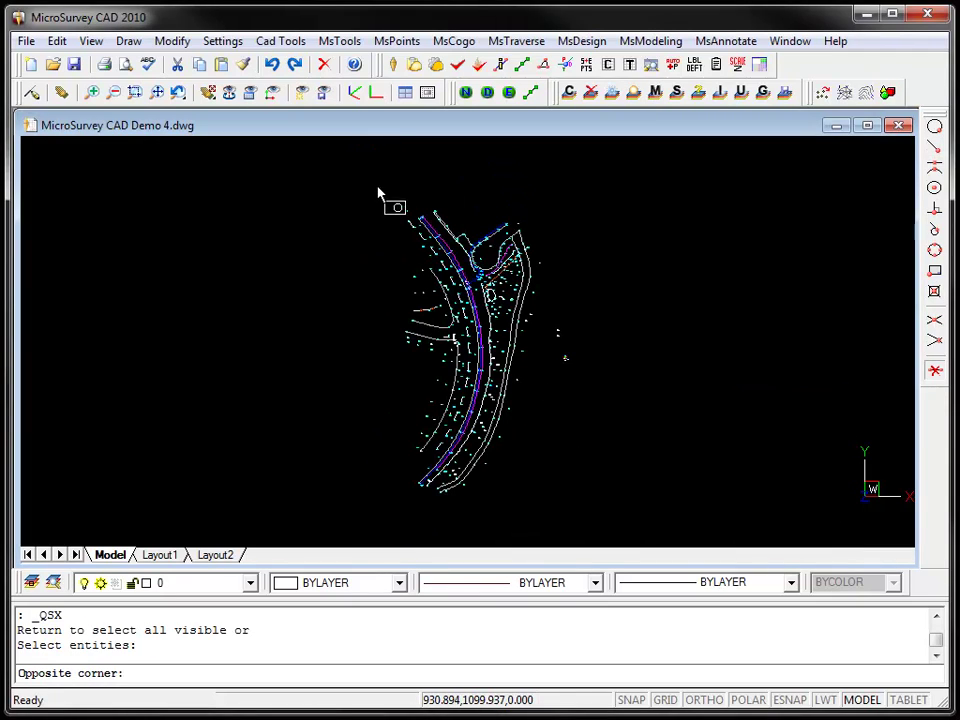
left_click(549, 521)
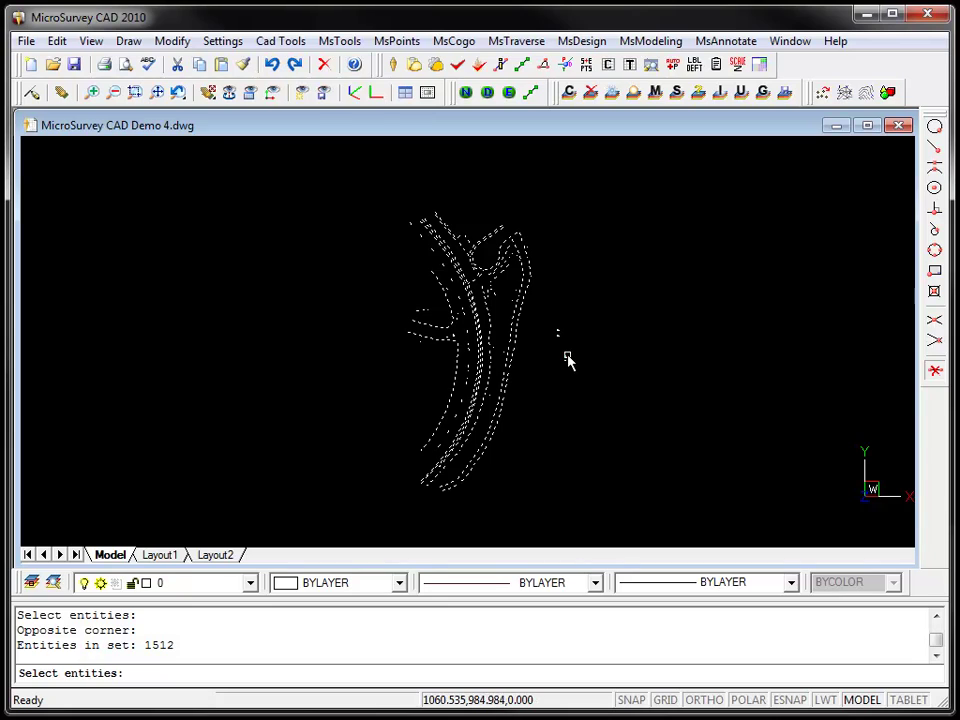
key("Return")
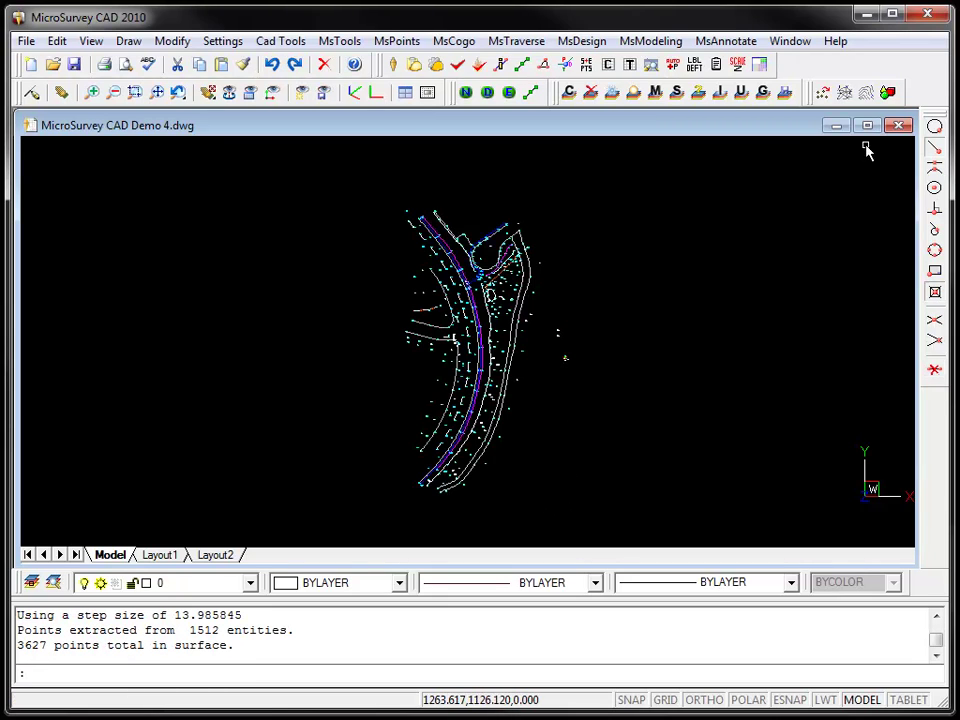
left_click(844, 92)
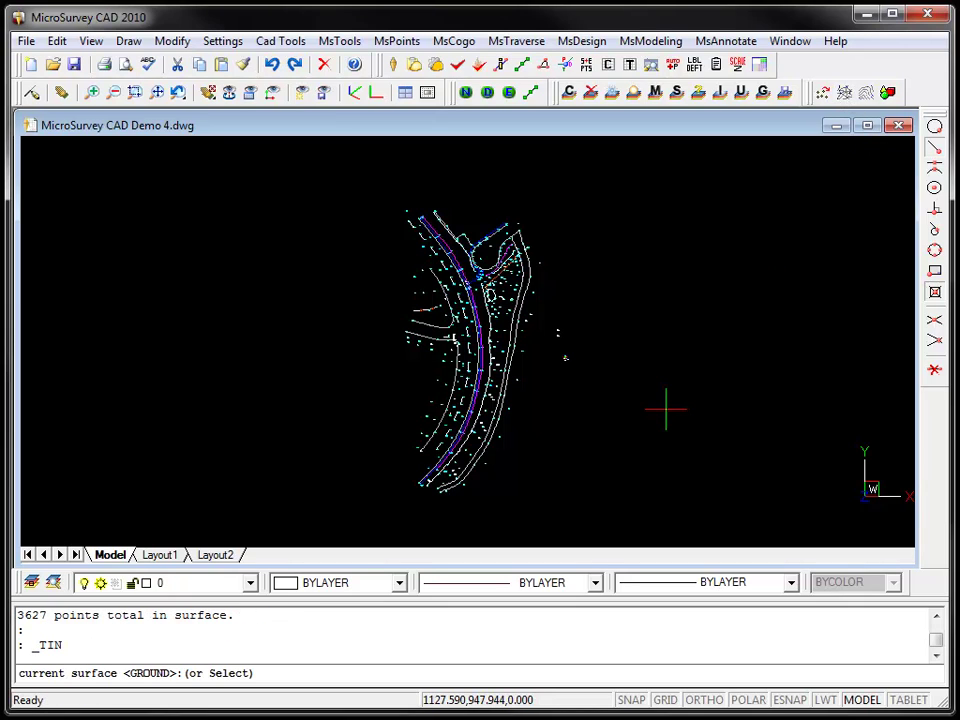
Draw the GROUND surface as a polyface triangle mesh and view it in the shaded 3D Viewer
key("Return")
key("Return")
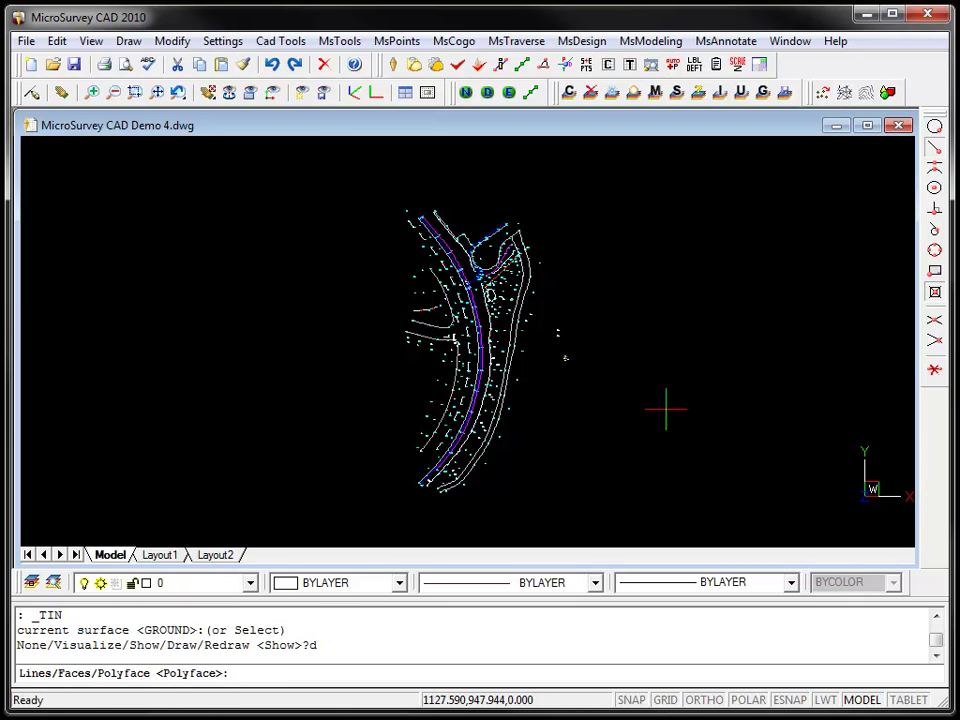
key("Return")
key("Return")
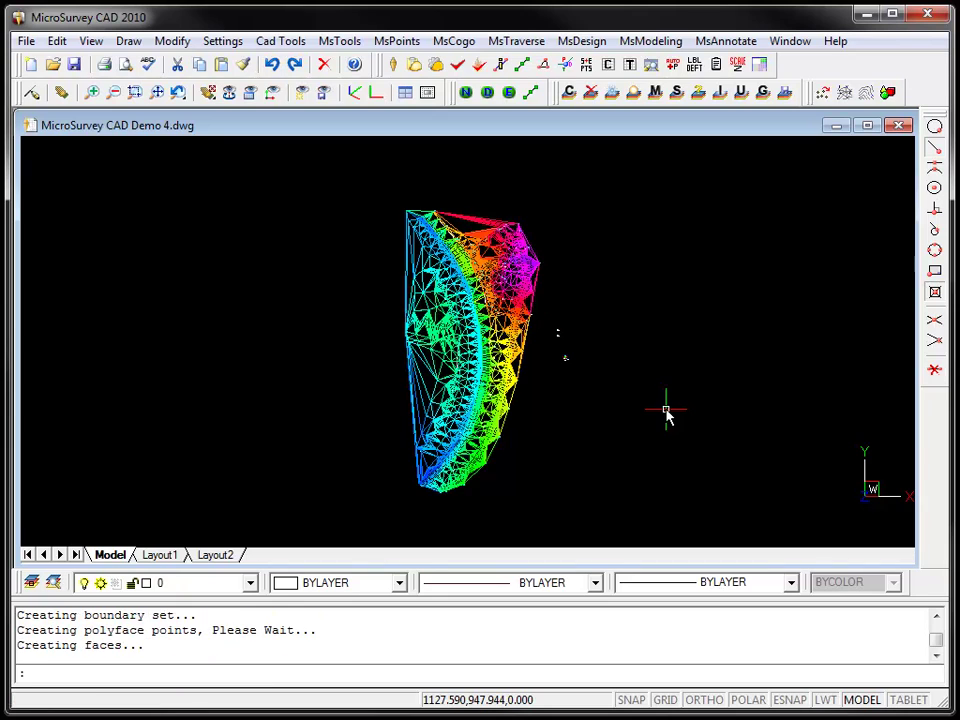
left_click(887, 93)
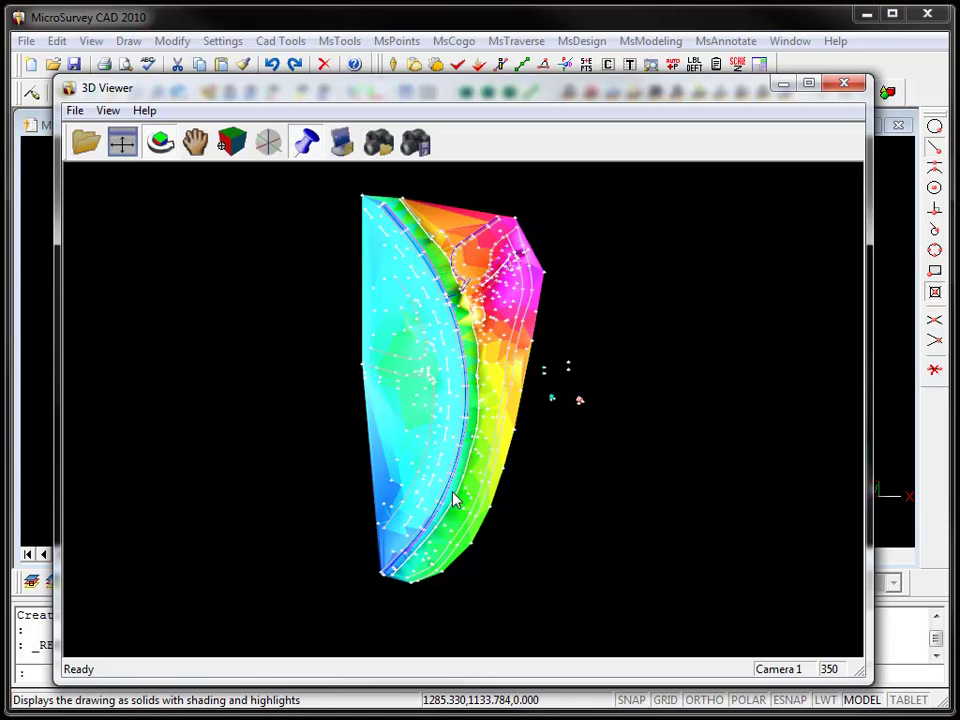
Zoom and orbit the shaded terrain between edge-on and top-down views
mouse_move(453, 500)
left_mouse_down()
mouse_move(465, 476)
mouse_move(471, 360)
mouse_move(450, 362)
left_mouse_up()
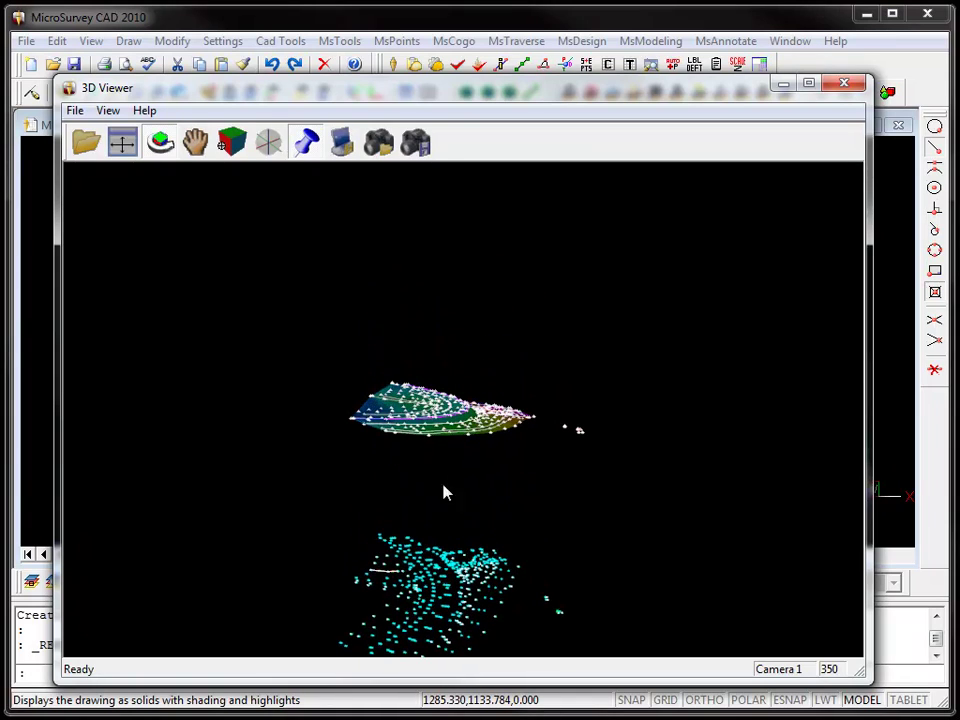
scroll(470, 420, "up", 1)
scroll(465, 415, "up", 3)
scroll(455, 405, "up", 2)
scroll(446, 390, "up", 3)
scroll(336, 521, "up", 1)
left_click_drag(336, 521, 414, 531)
scroll(500, 543, "up", 2)
Orbit around the curving road edge from several angles, then close the 3D Viewer
mouse_move(345, 505)
left_mouse_down()
mouse_move(561, 497)
mouse_move(555, 504)
mouse_move(588, 487)
mouse_move(504, 454)
mouse_move(553, 450)
mouse_move(416, 397)
mouse_move(551, 396)
left_mouse_up()
left_click_drag(631, 608, 595, 599)
left_click_drag(373, 413, 364, 421)
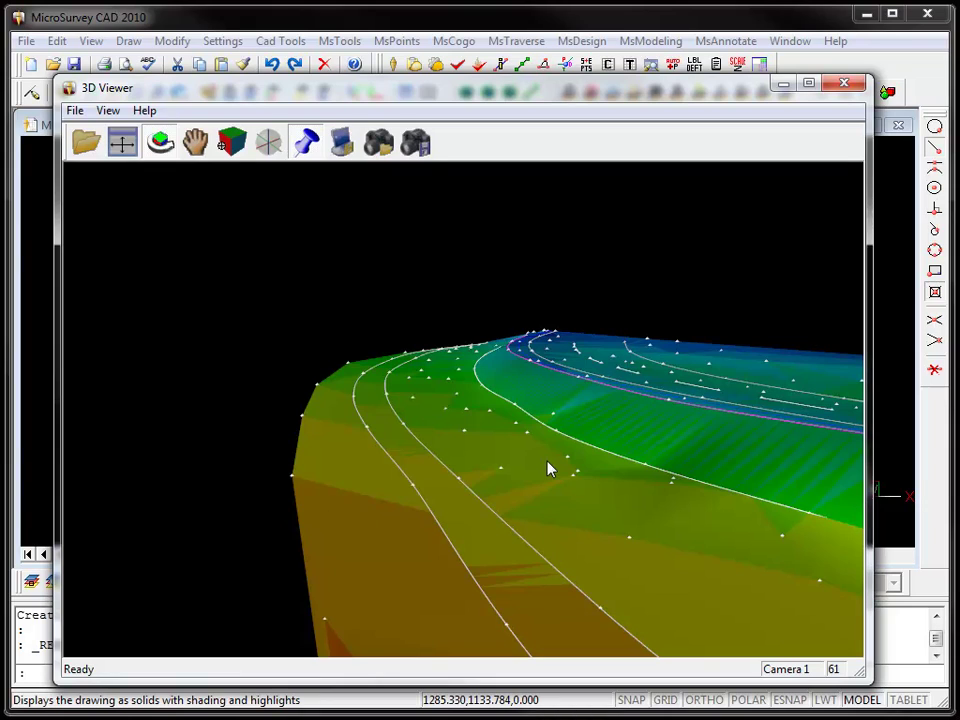
mouse_move(396, 497)
left_mouse_down()
mouse_move(506, 518)
mouse_move(735, 514)
mouse_move(466, 434)
mouse_move(495, 444)
mouse_move(336, 548)
left_mouse_up()
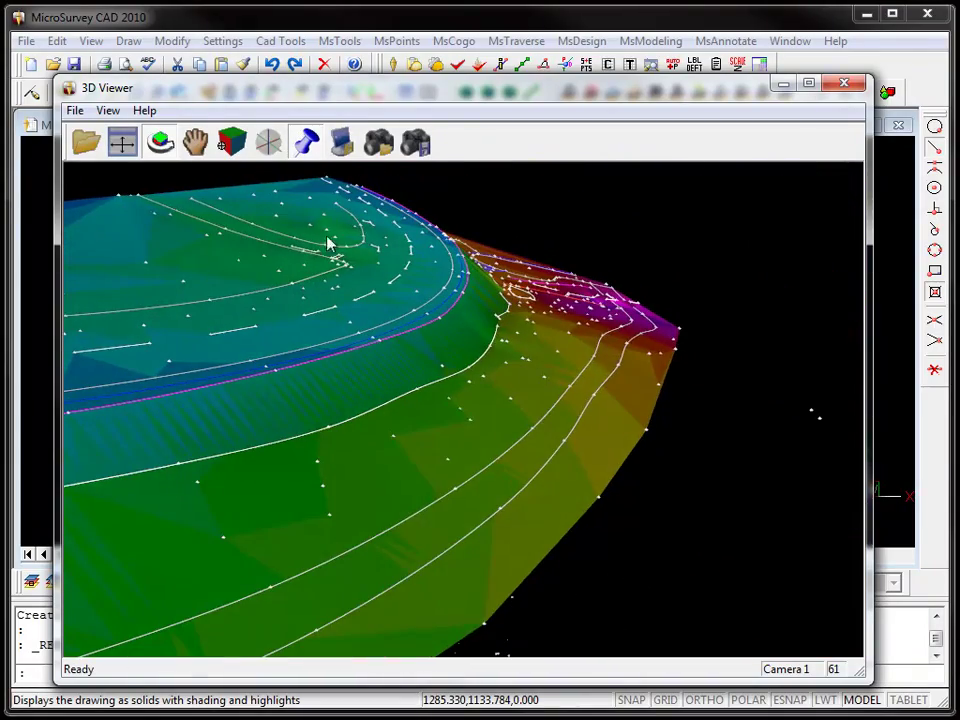
left_click_drag(322, 236, 262, 235)
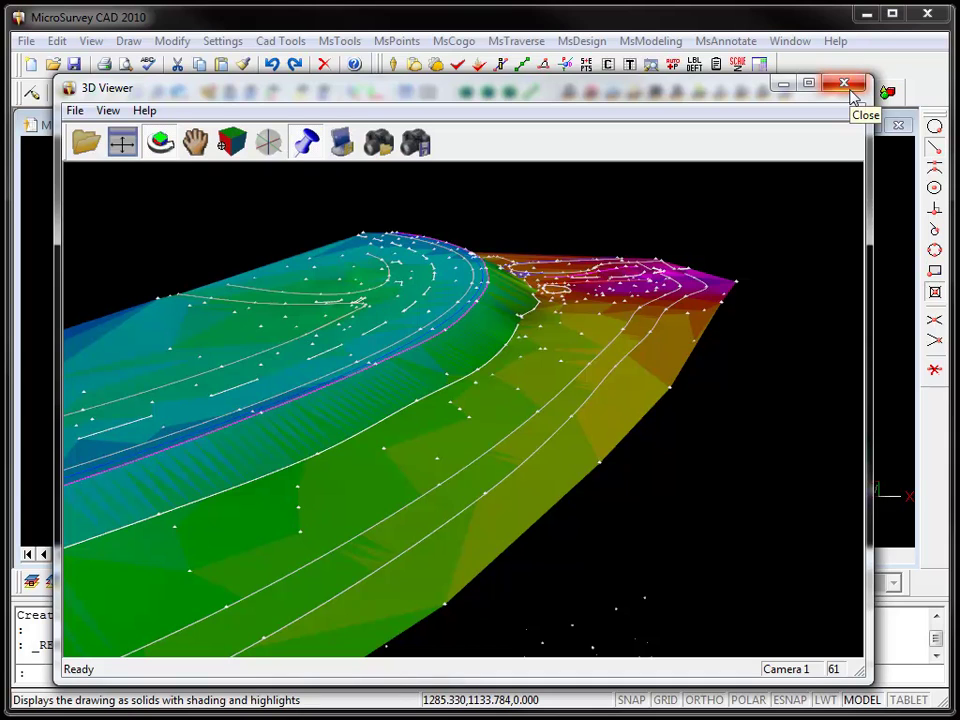
left_click(850, 90)
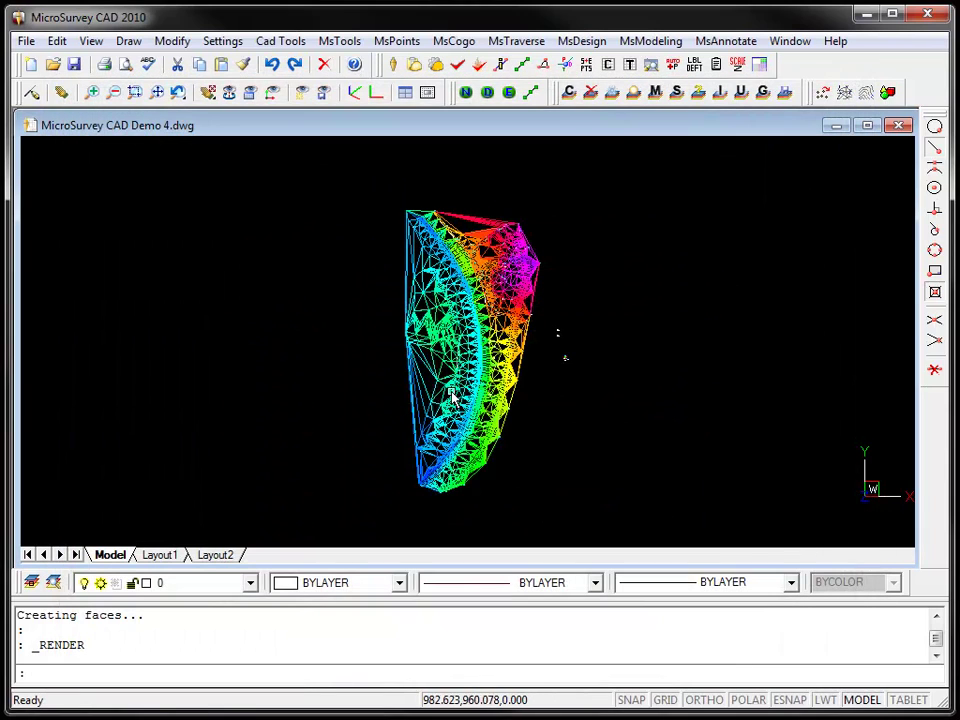
Erase the GROUND triangle mesh and recentre the view on the road linework
left_click(437, 380)
key("Delete")
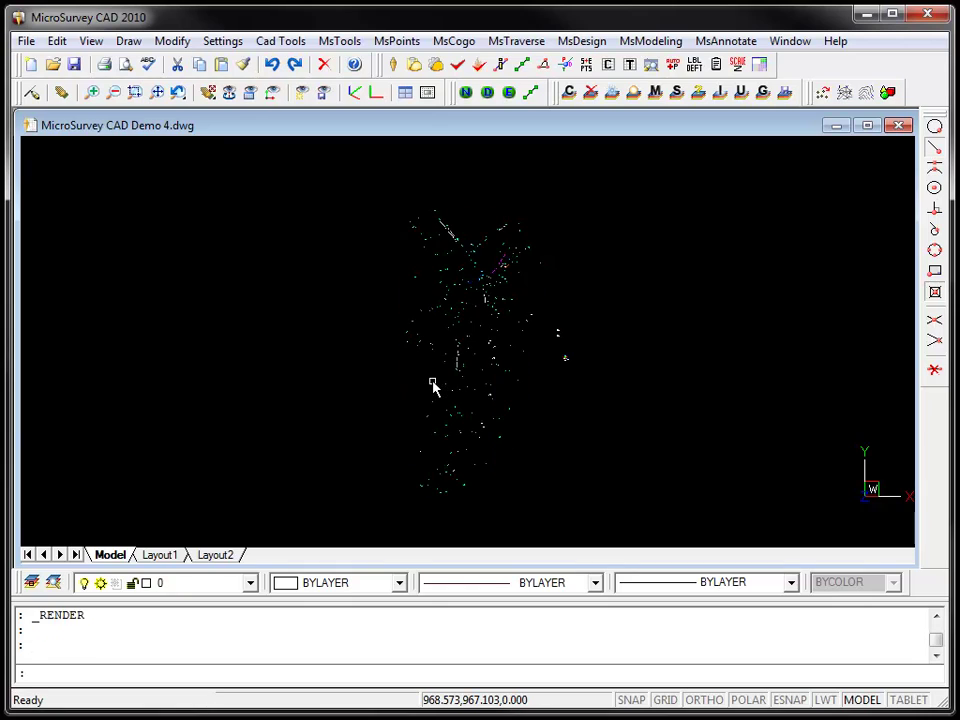
middle_click_drag(510, 360, 553, 370)
Draw red 0.3-interval contours for the GROUND surface using the default settings
left_click(866, 92)
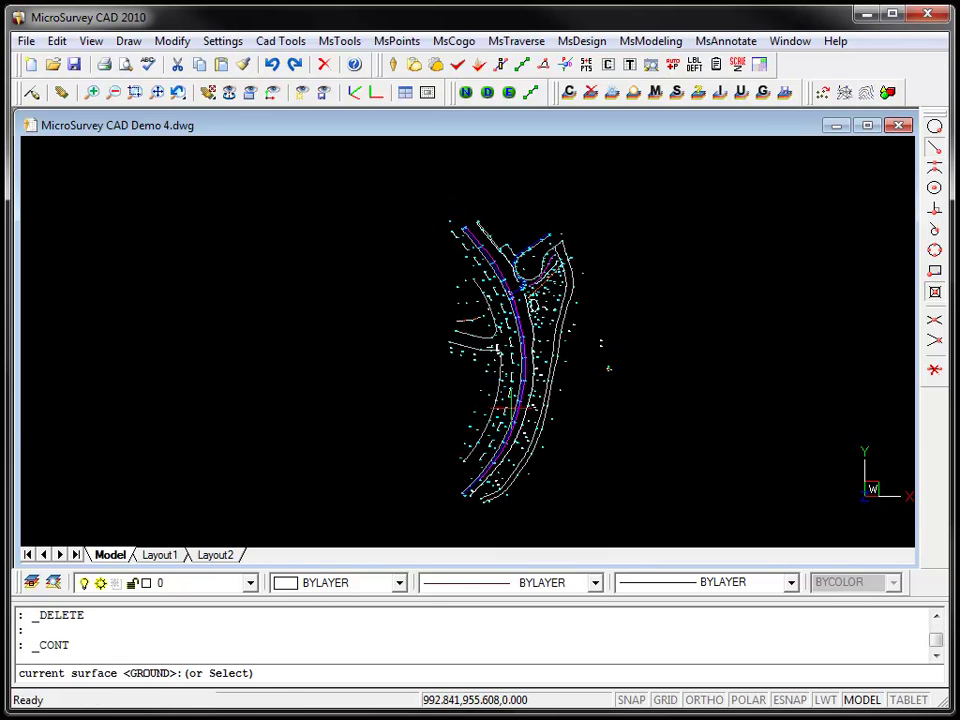
key("Return")
type("d")
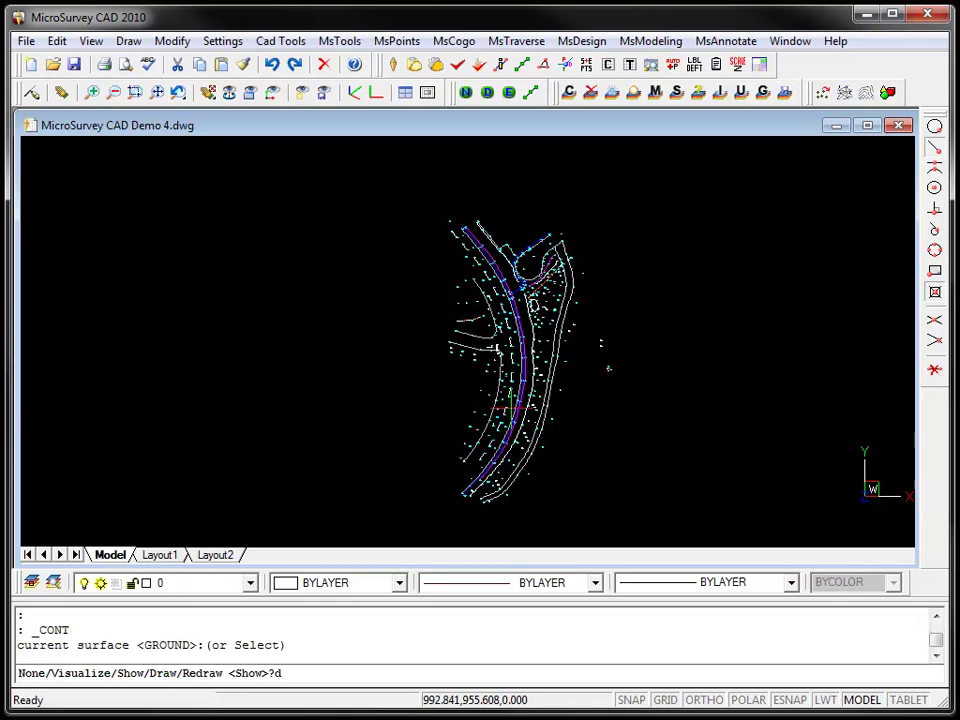
key("Return")
key("Return")
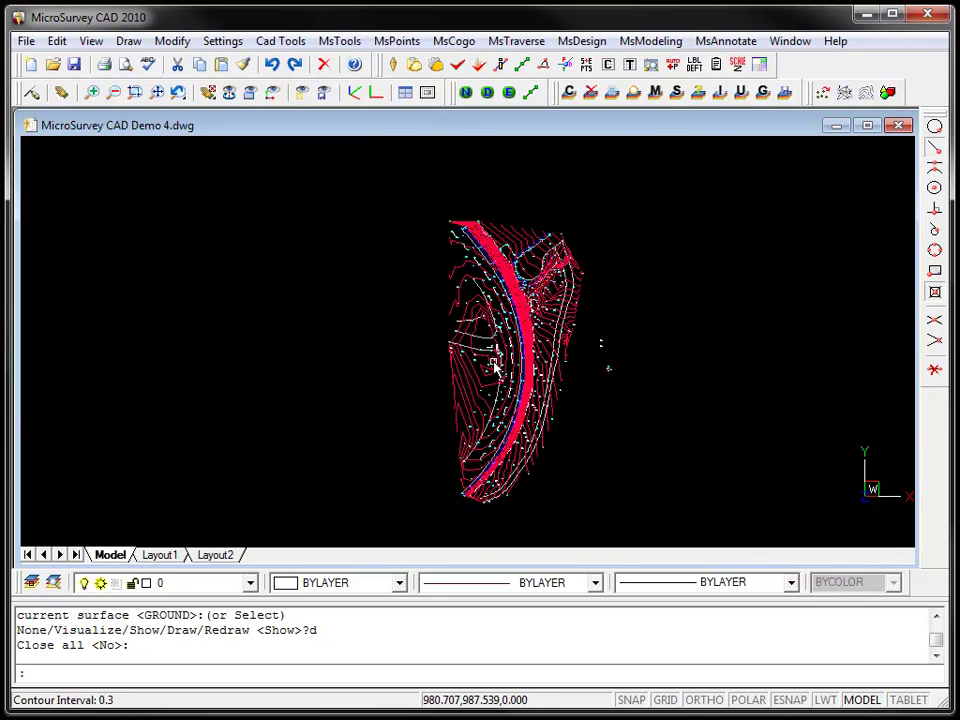
scroll(495, 385, "up", 3)
scroll(493, 367, "down", 2)
scroll(493, 367, "down", 1)
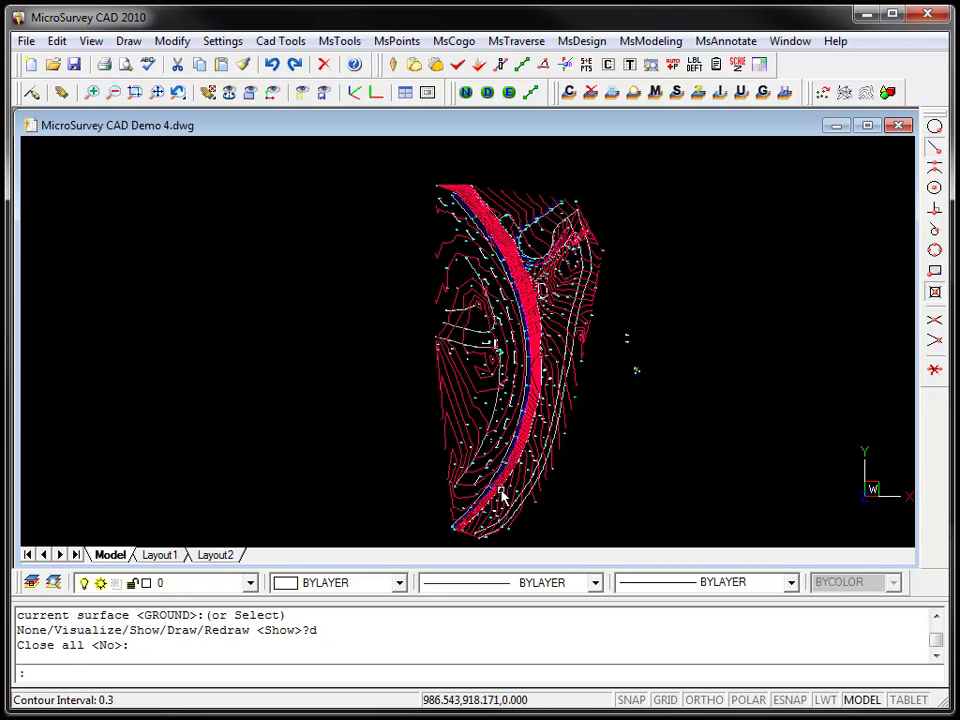
Add a 279x432 (11x17) landscape title-block sheet with a 1:100 layout viewport on Layout1
left_click(165, 558)
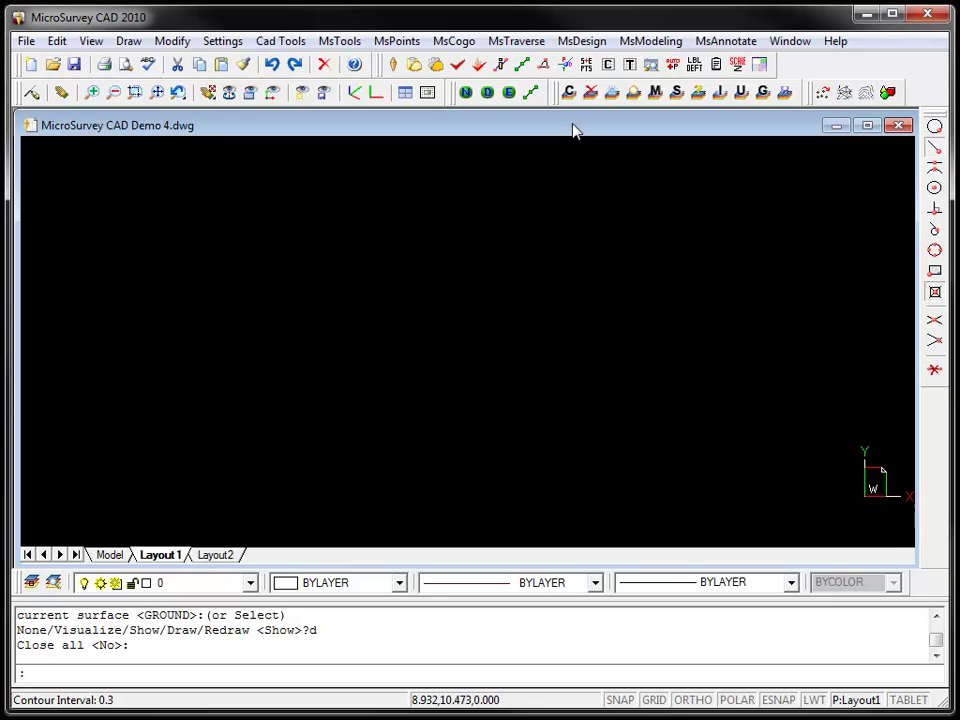
double_click(572, 129)
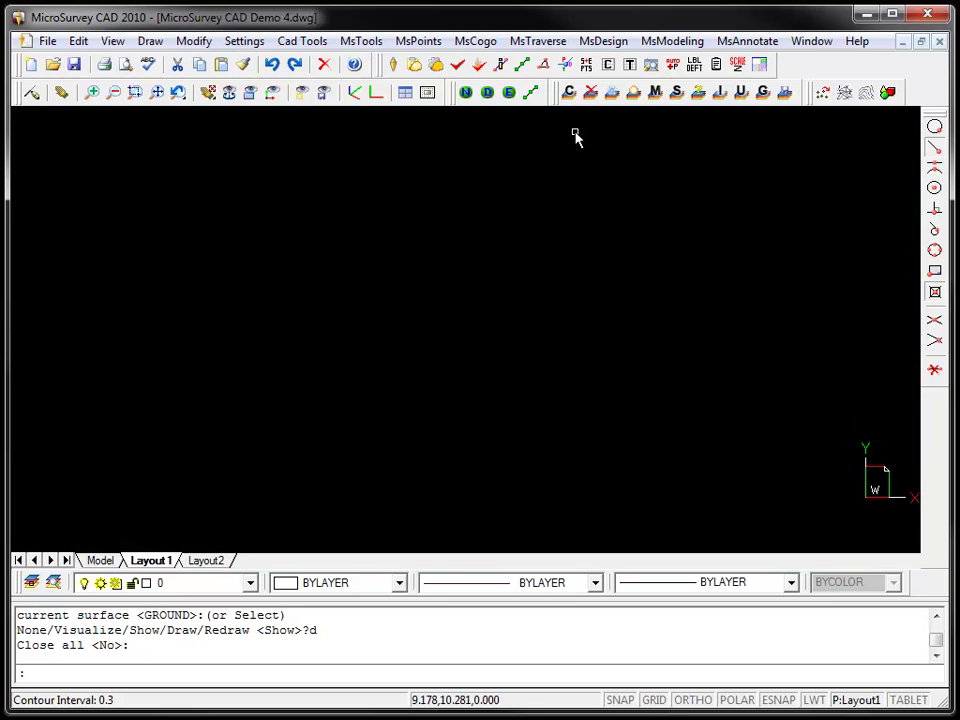
left_click(762, 42)
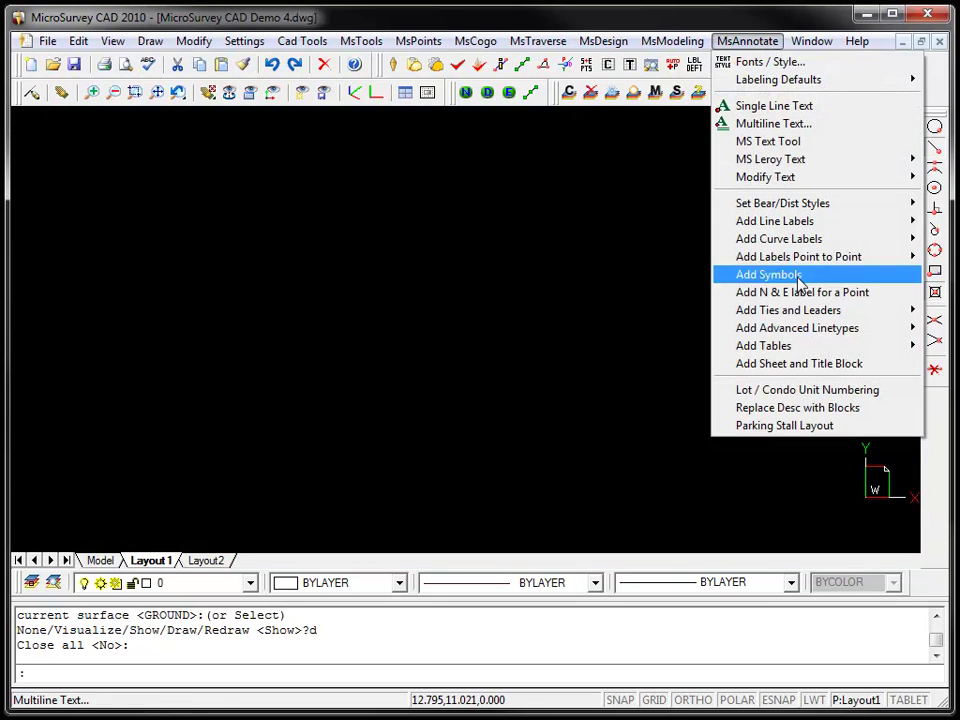
left_click(828, 365)
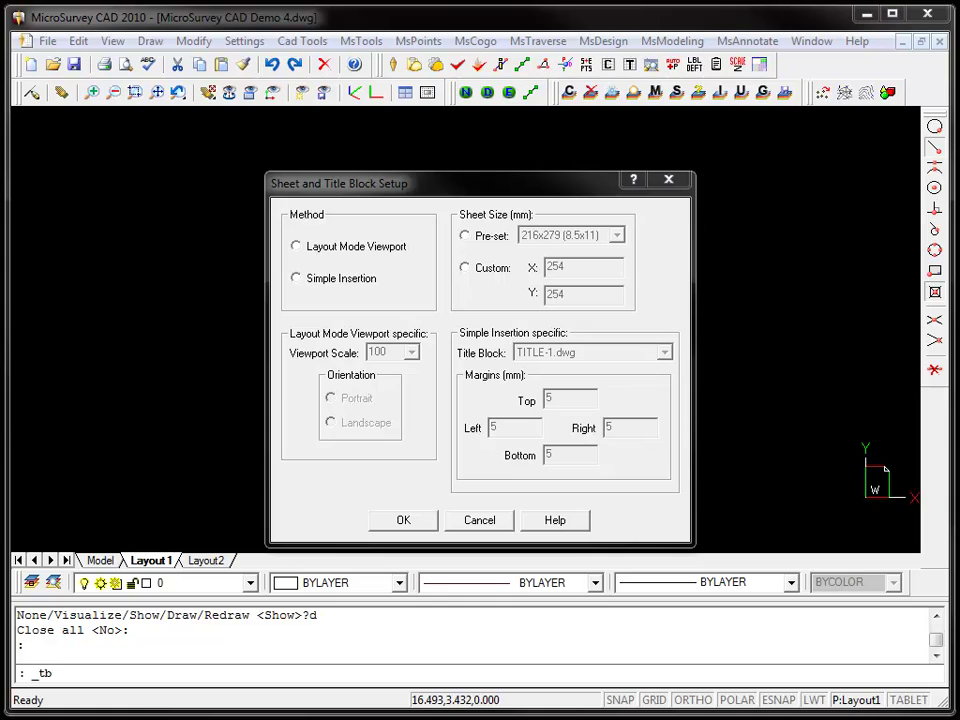
left_click(336, 253)
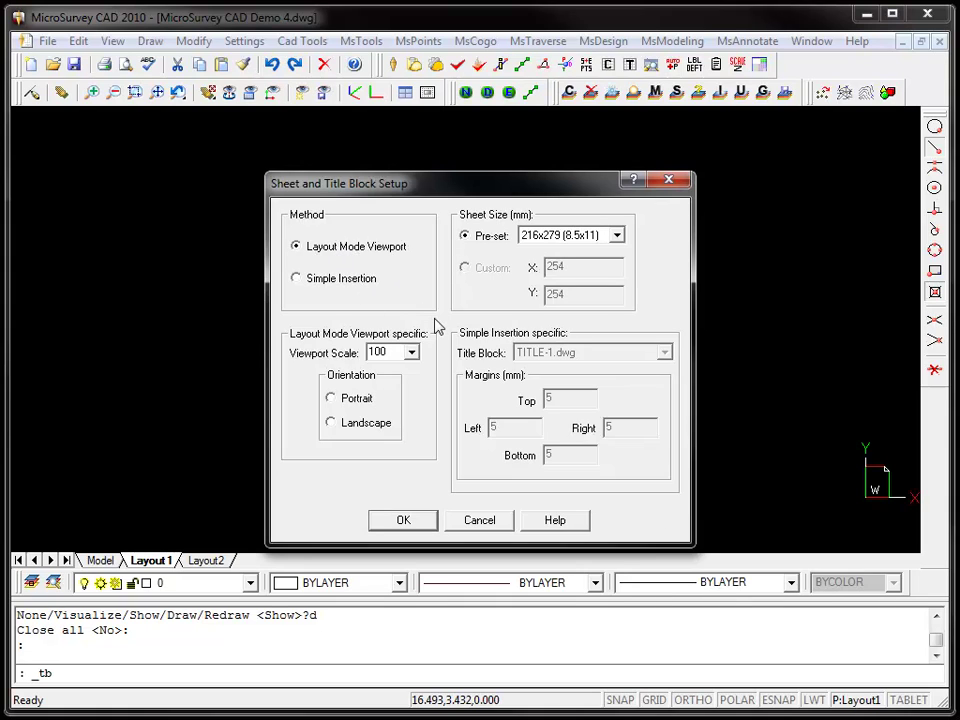
left_click(596, 241)
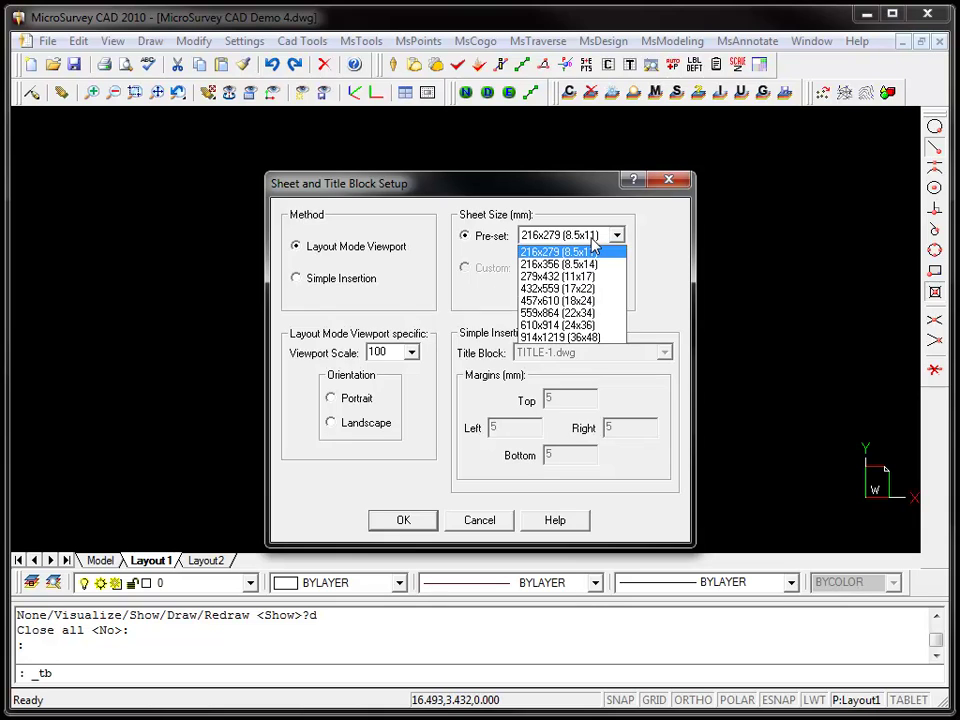
left_click(557, 276)
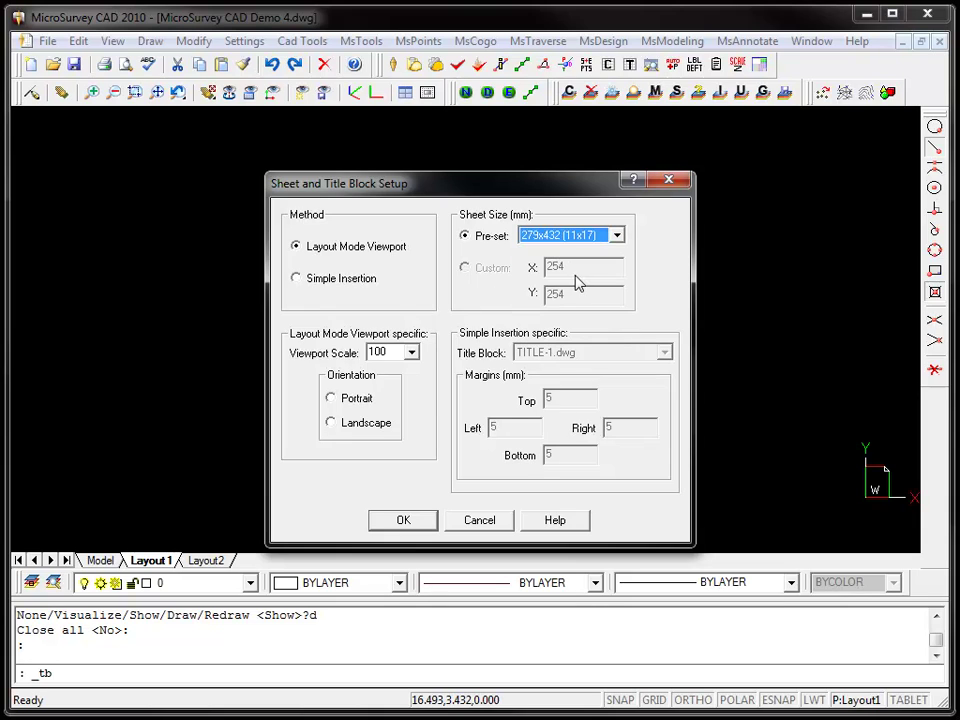
left_click(364, 423)
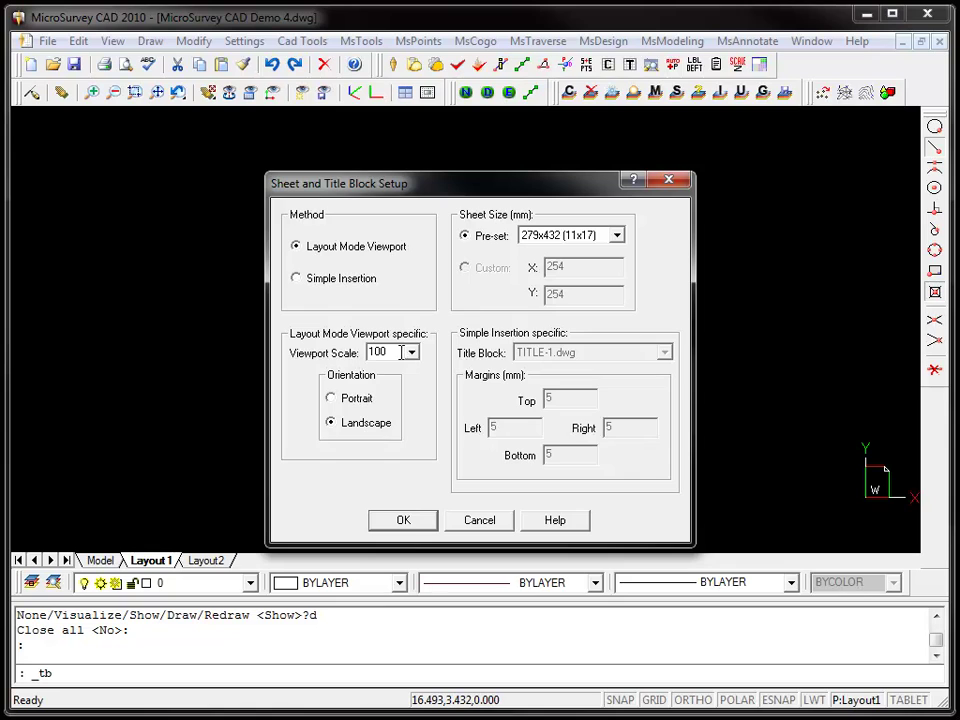
left_click(412, 526)
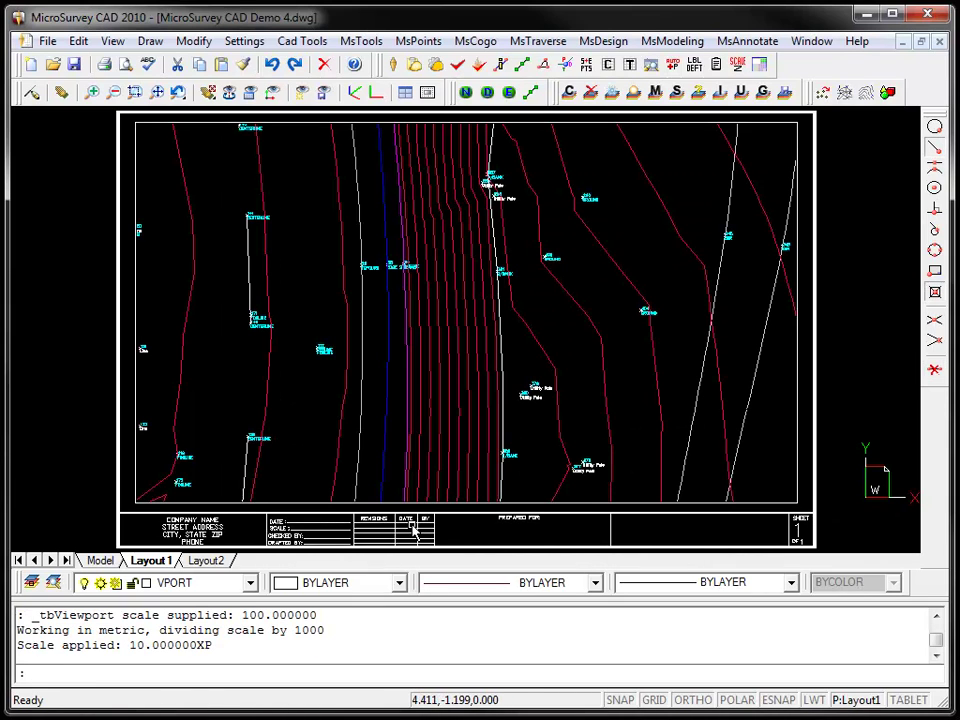
Zoom out and pan inside the viewport to frame the whole contoured corridor, then return to paper space
left_click(805, 425)
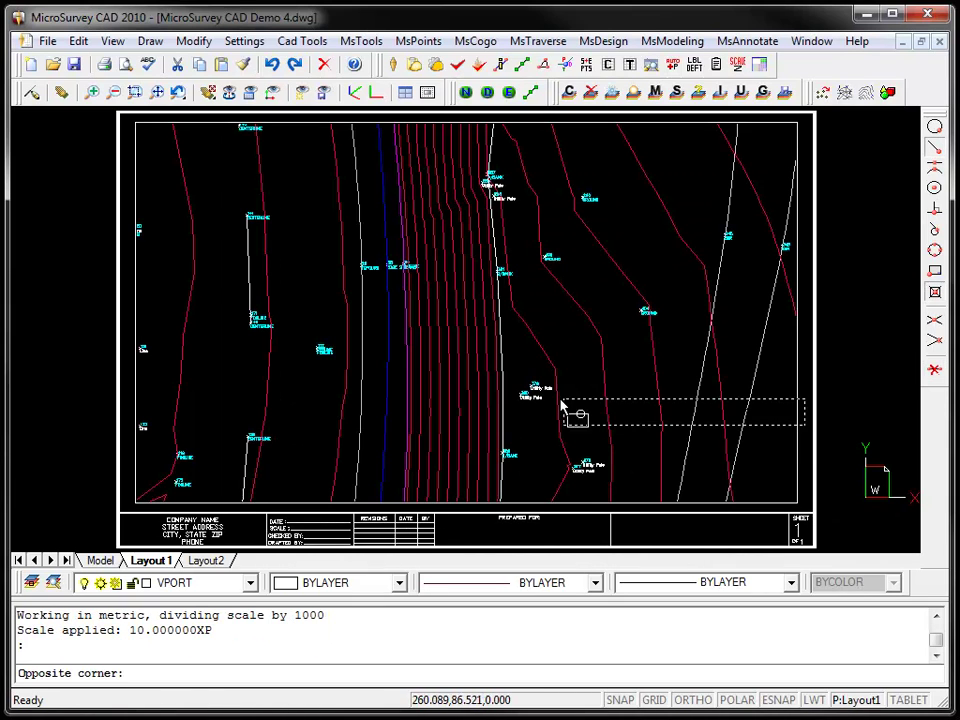
double_click(649, 396)
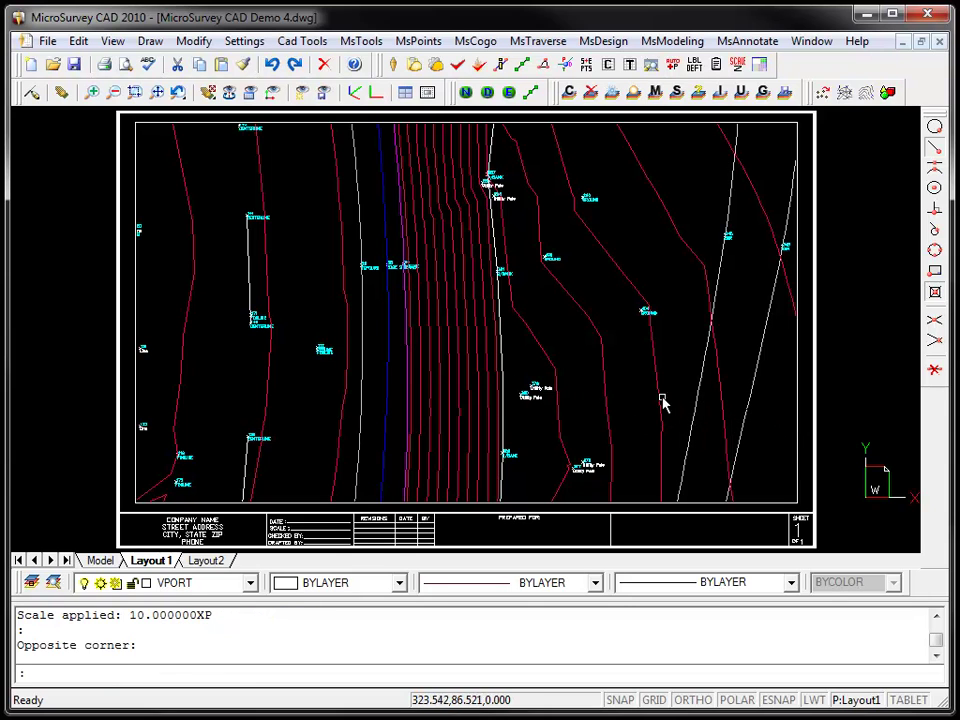
double_click(655, 370)
scroll(655, 370, "down", 2)
scroll(655, 370, "down", 2)
scroll(655, 370, "down", 2)
scroll(655, 370, "down", 3)
middle_click_drag(669, 388, 358, 347)
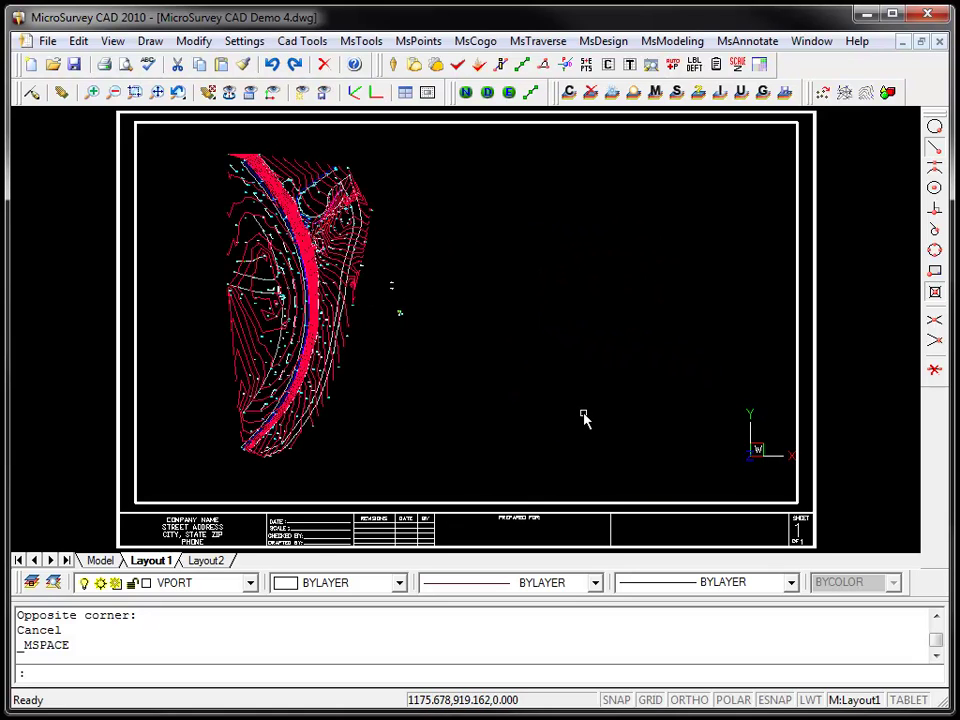
key("Return")
double_click(866, 448)
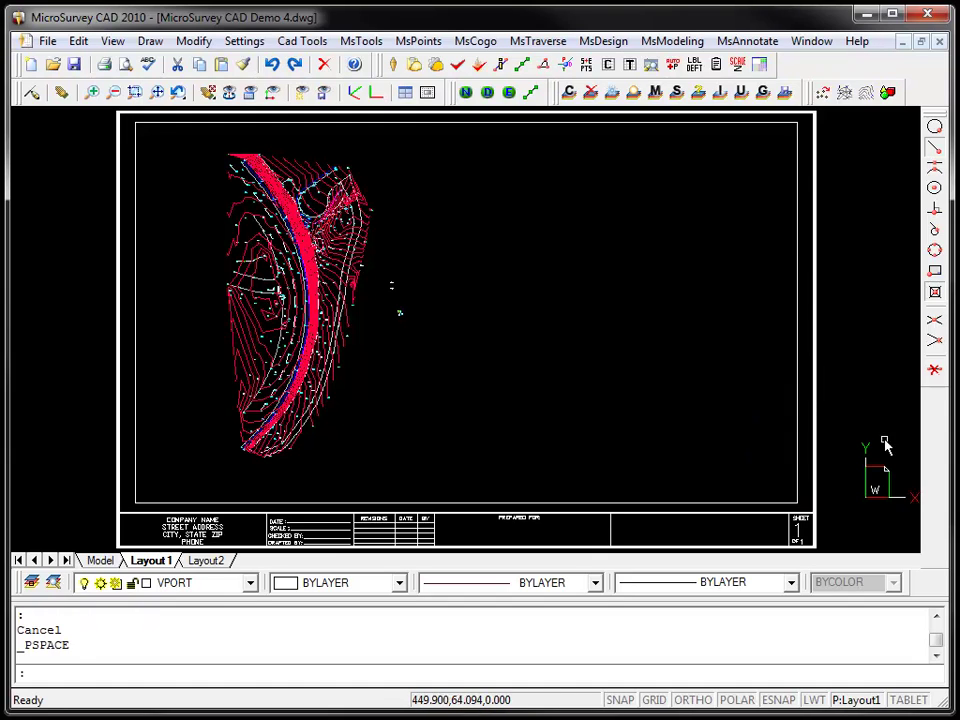